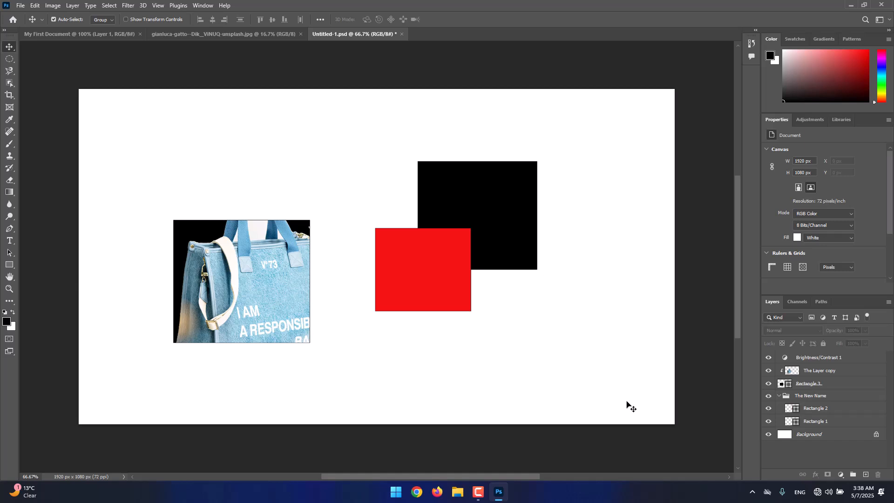
Step: Create a new 1920 x 1080 px document at 72 pixels/inch in RGB Color with a white background
left_click(22, 8)
left_click(29, 16)
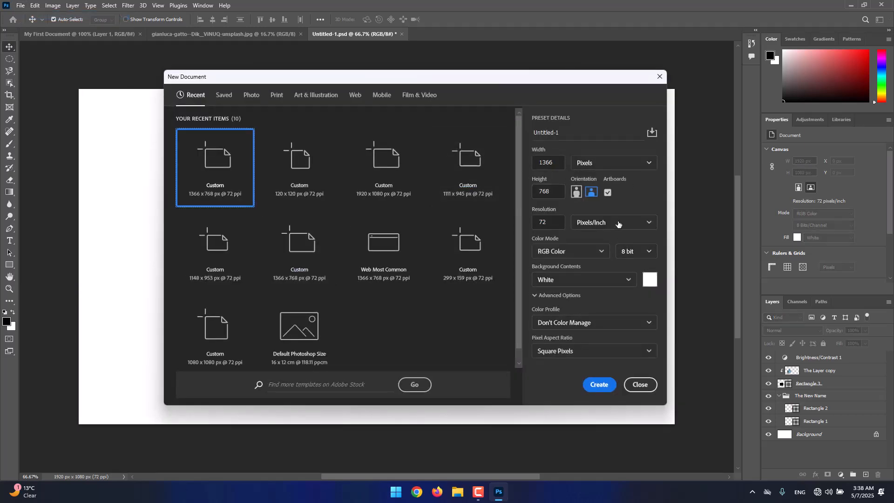
left_click(403, 176)
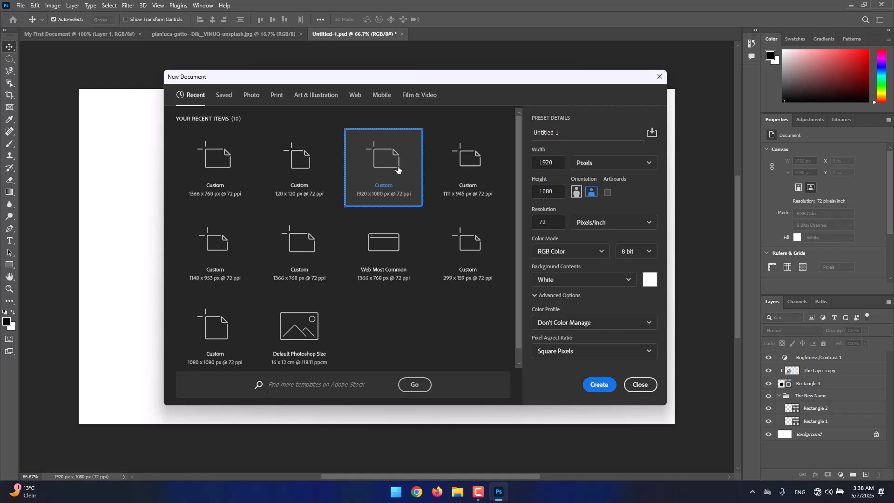
left_click(589, 387)
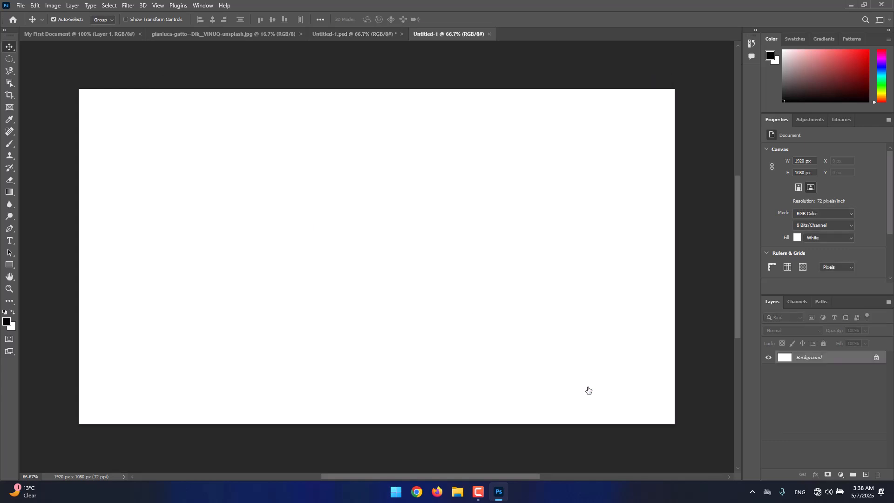
Step: Close the three older documents, leaving only the new blank one open
left_click(140, 34)
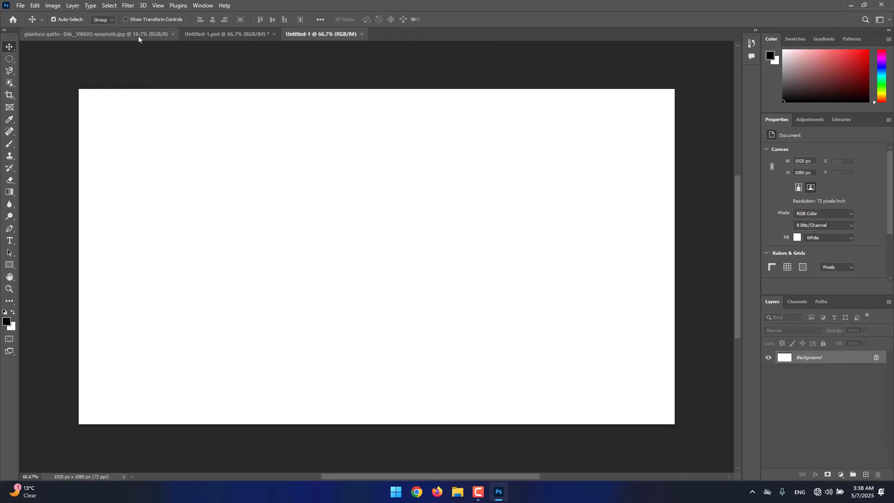
left_click(173, 34)
left_click(112, 34)
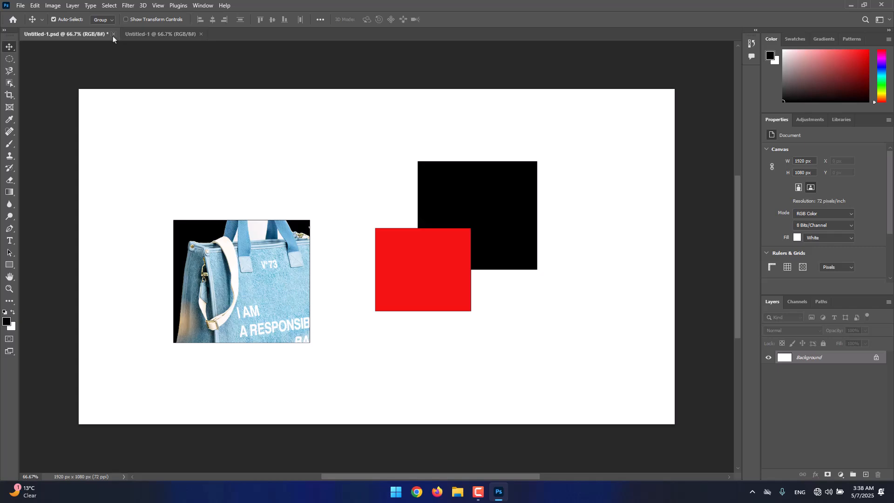
left_click(437, 182)
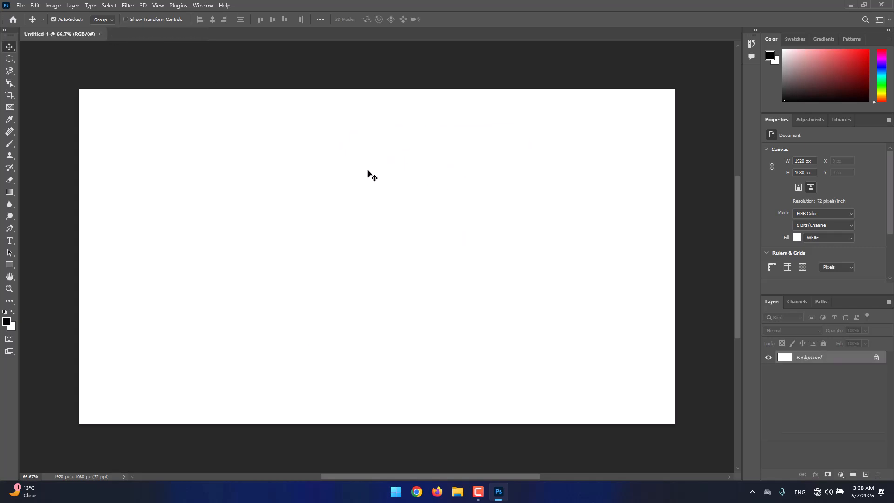
Step: Open logo.png from the Pictures folder and copy its logo layer into the new Untitled-1 document
left_click(23, 6)
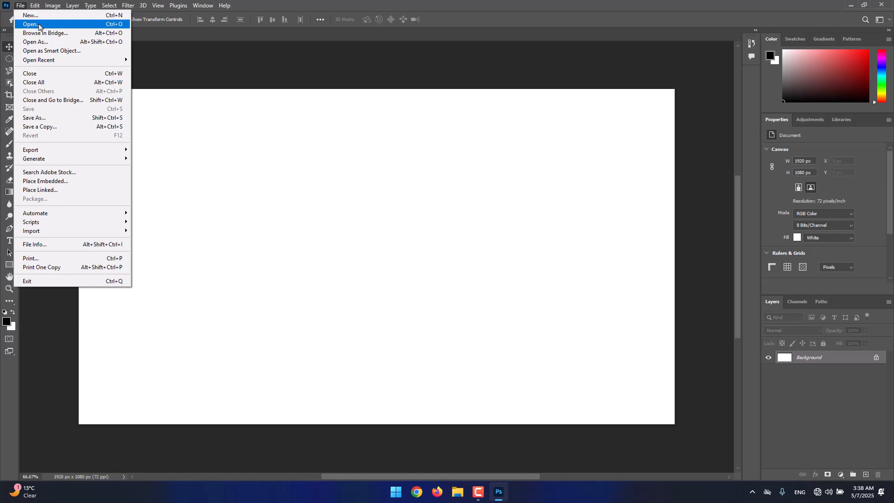
left_click(39, 26)
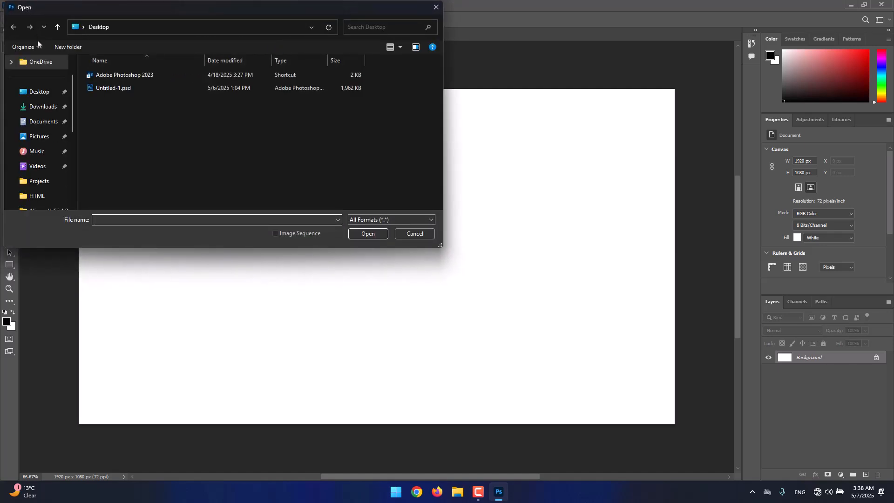
left_click(45, 140)
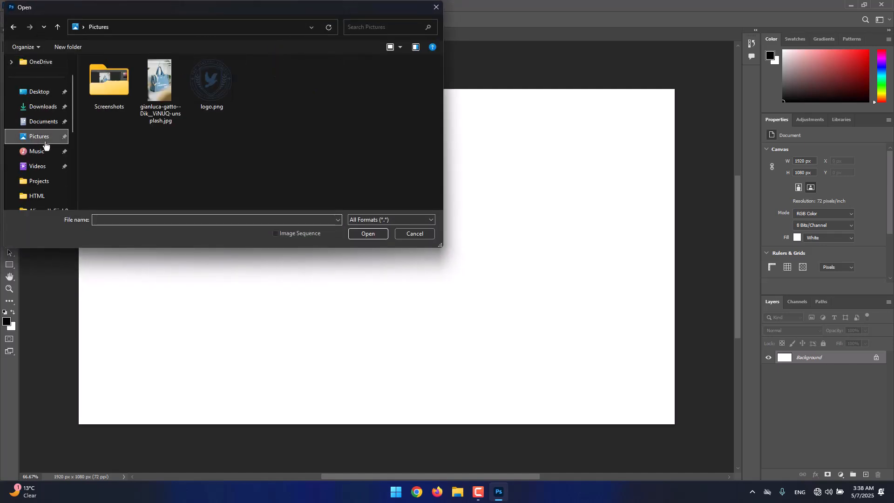
double_click(212, 103)
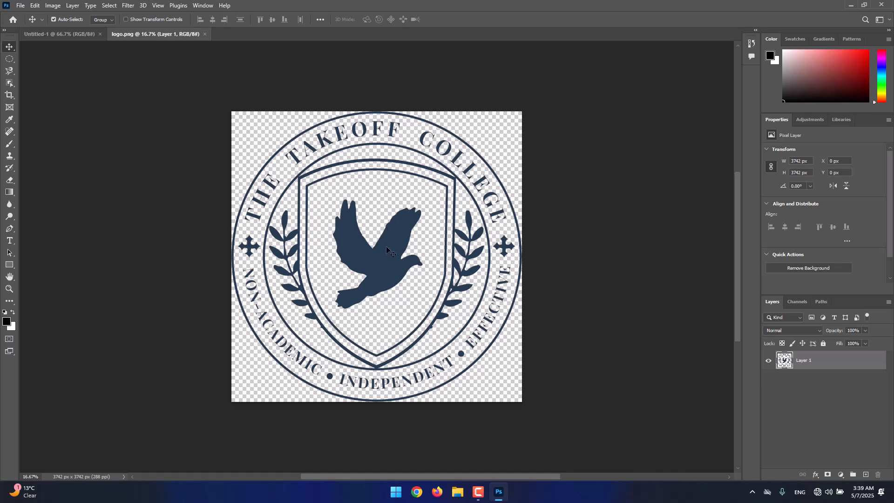
left_click_drag(392, 240, 355, 198)
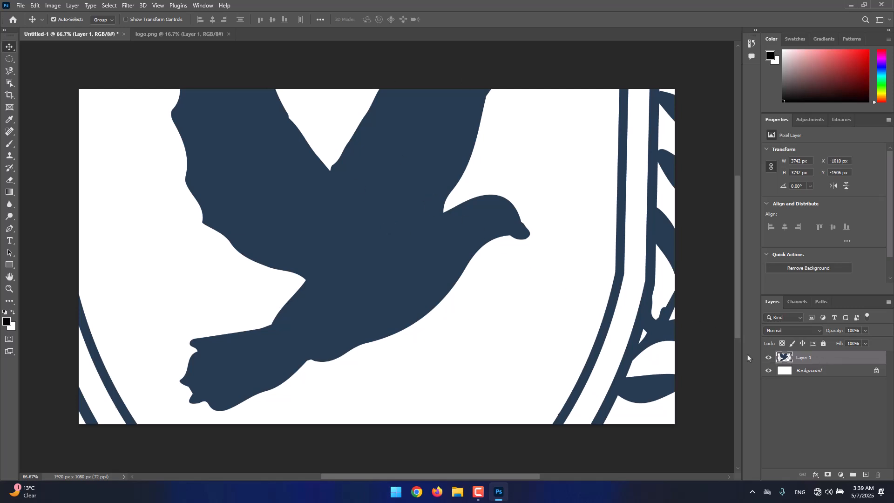
Step: Scale the copied logo on Layer 1 down proportionally about its centre to 2.89% with Free Transform
left_click(636, 290)
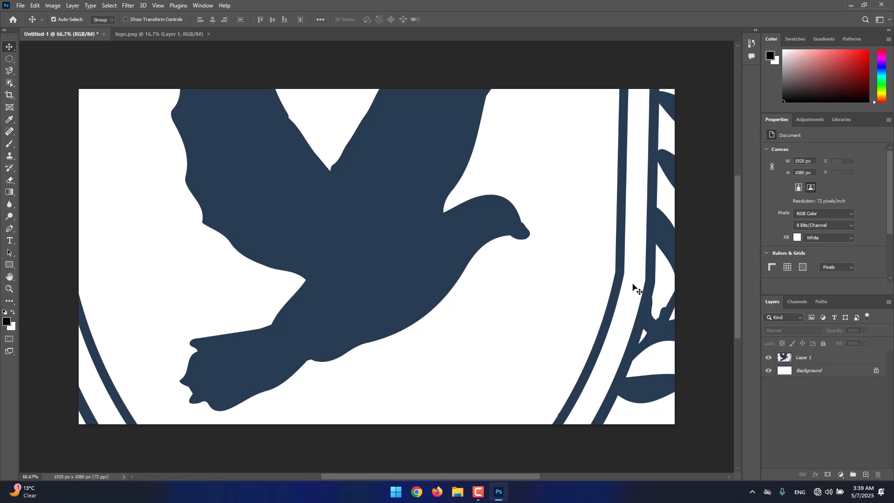
scroll(617, 283, "down", 3)
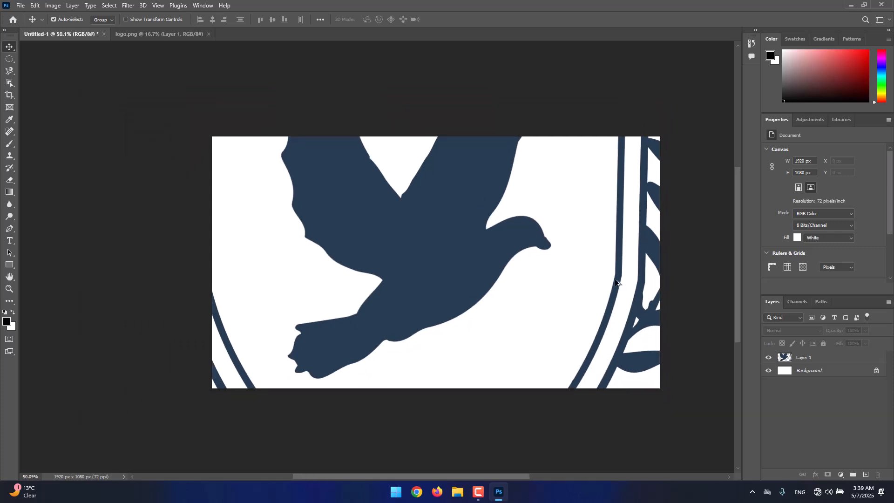
scroll(617, 282, "down", 1)
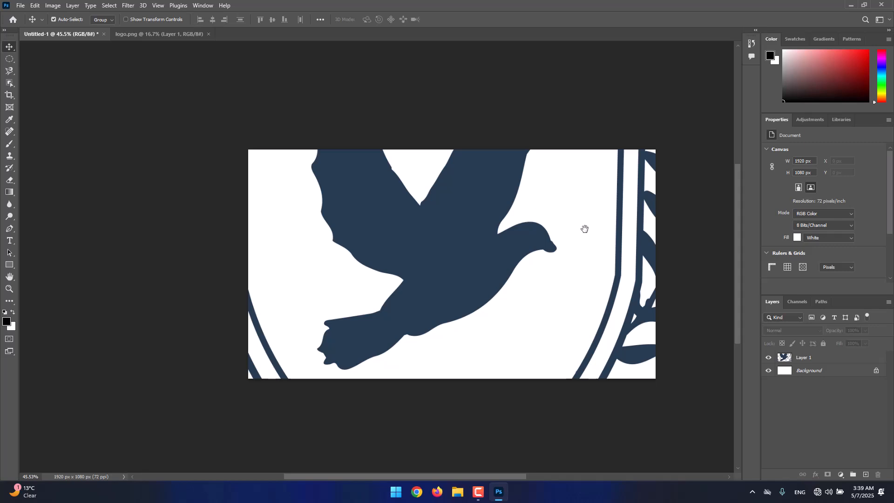
left_click_drag(585, 228, 533, 243)
left_click(797, 356)
scroll(442, 265, "down", 2)
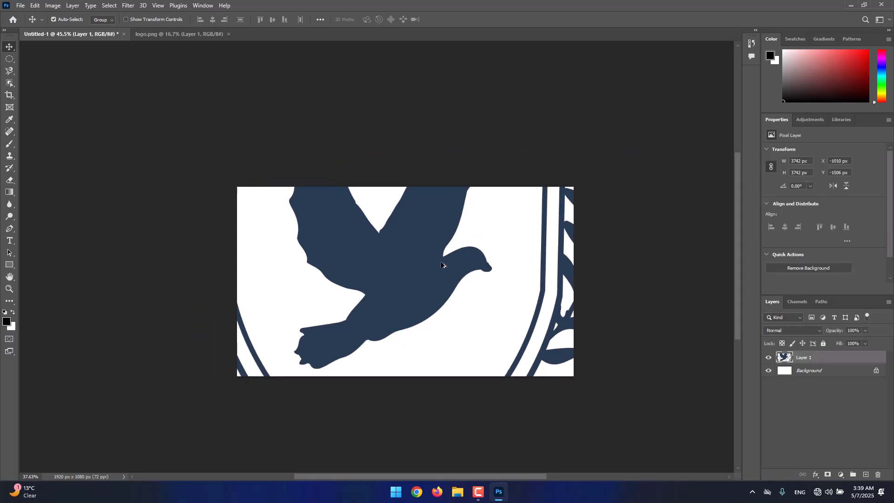
scroll(441, 265, "down", 1)
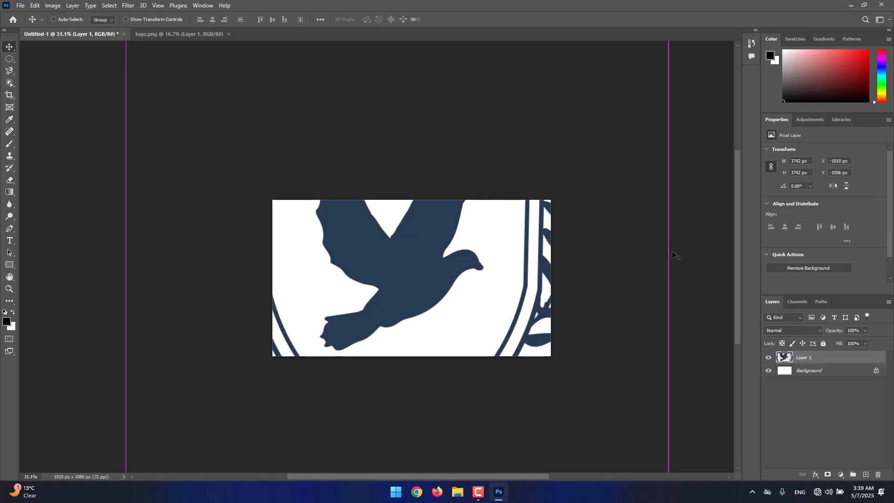
key("ctrl+t")
scroll(667, 255, "down", 1)
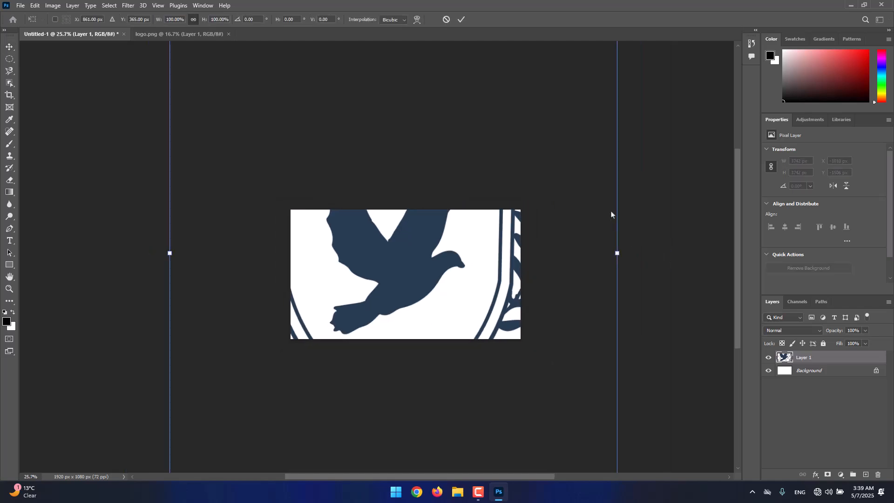
scroll(598, 210, "down", 1)
key("alt+space")
left_click_drag(587, 186, 570, 219)
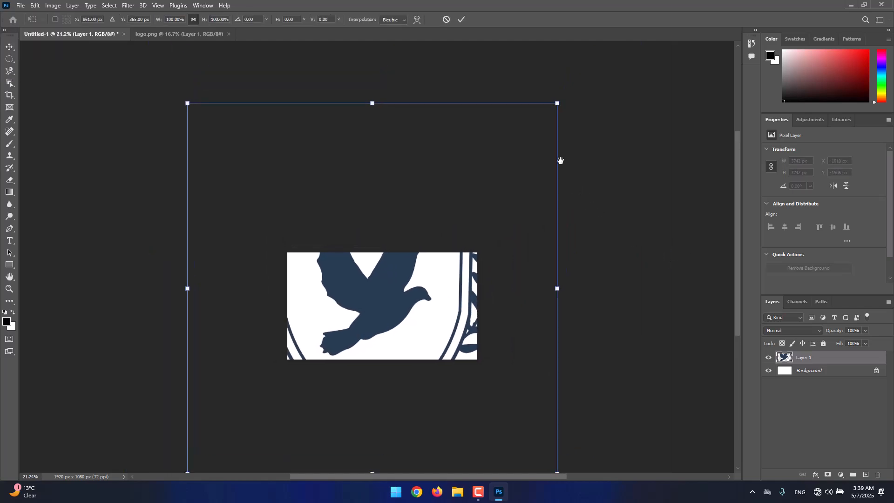
left_click_drag(557, 103, 378, 282)
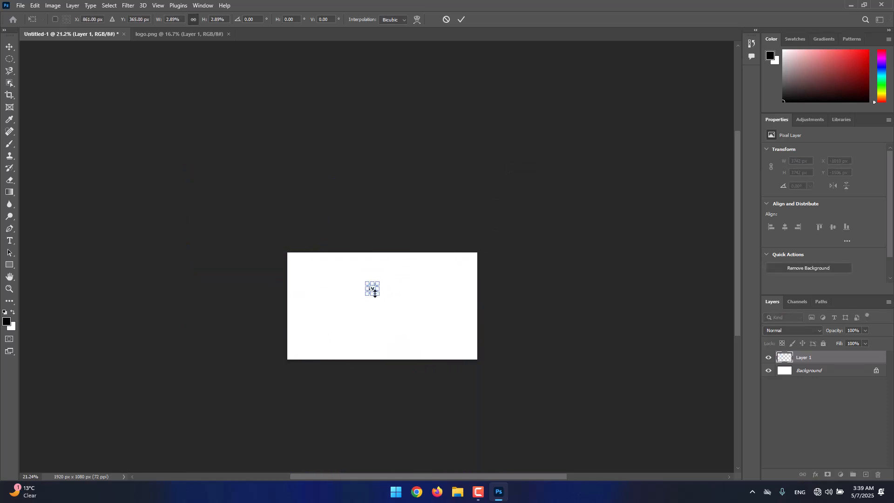
key("Return")
Step: Compare the shrunken logo's pixel detail in Untitled-1 with the original artwork in logo.png
key("ctrl+0")
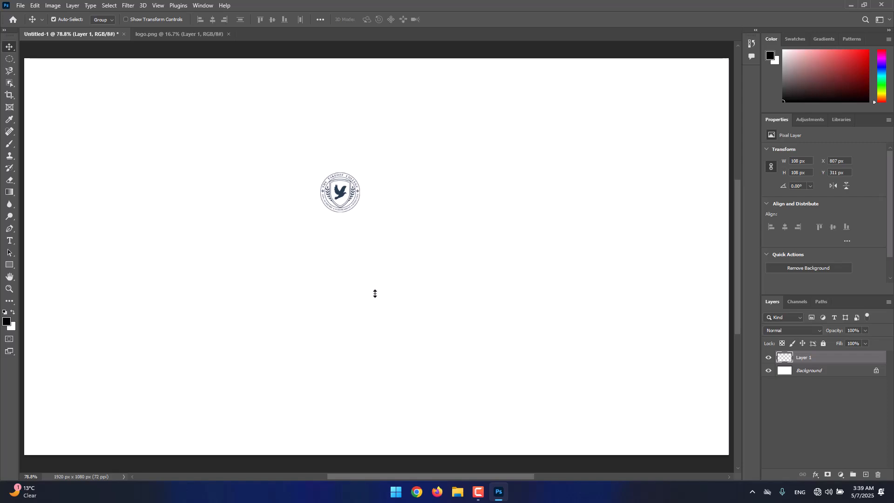
scroll(362, 201, "up", 6)
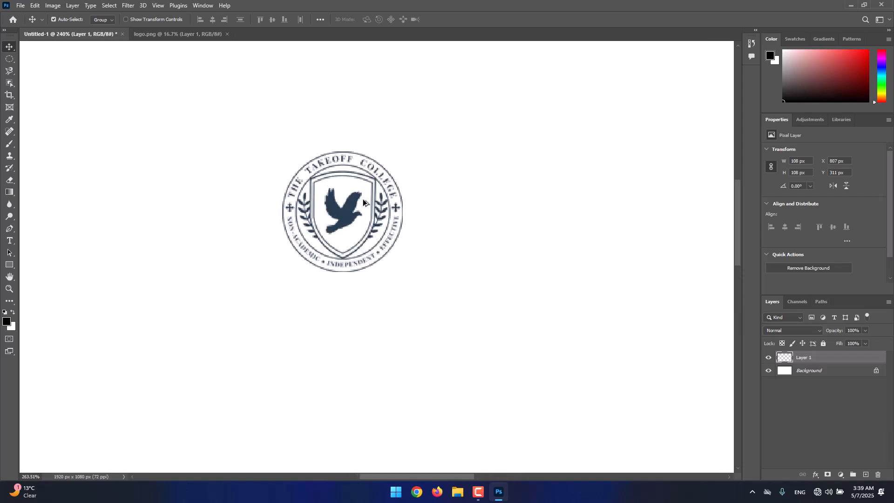
scroll(363, 201, "up", 8)
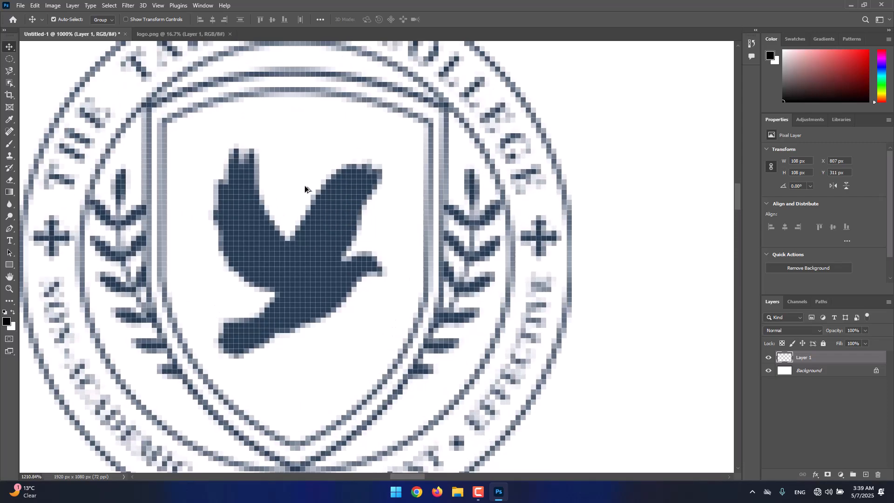
scroll(305, 188, "down", 2)
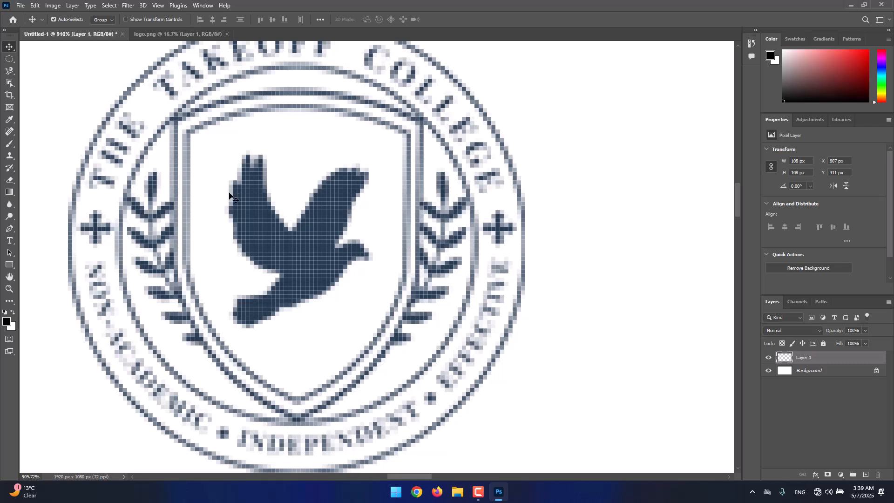
scroll(230, 194, "up", 2)
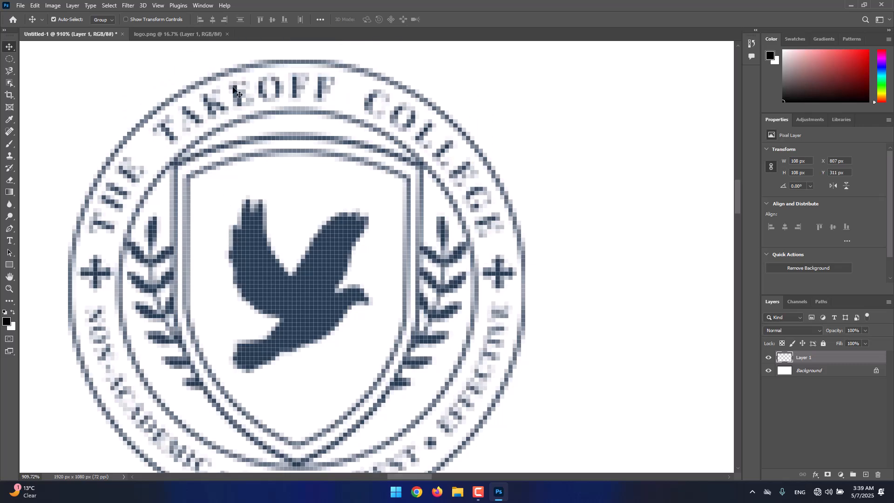
left_click(144, 38)
scroll(305, 223, "up", 4)
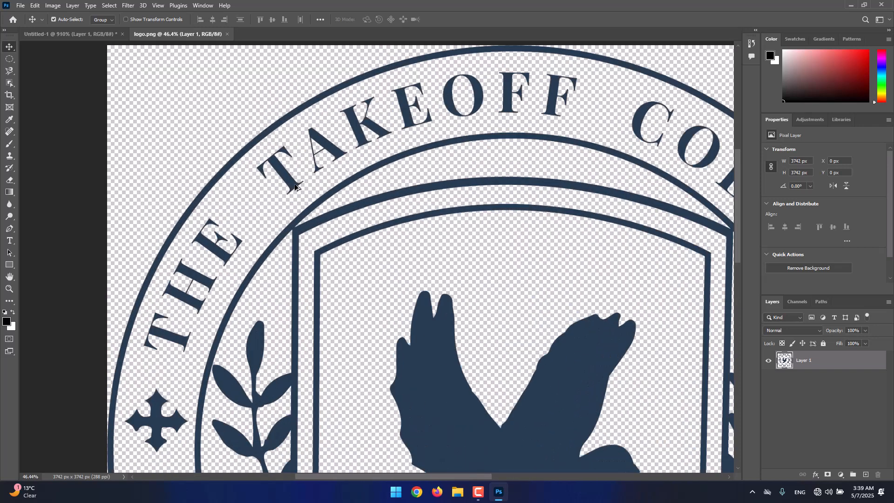
left_click(77, 35)
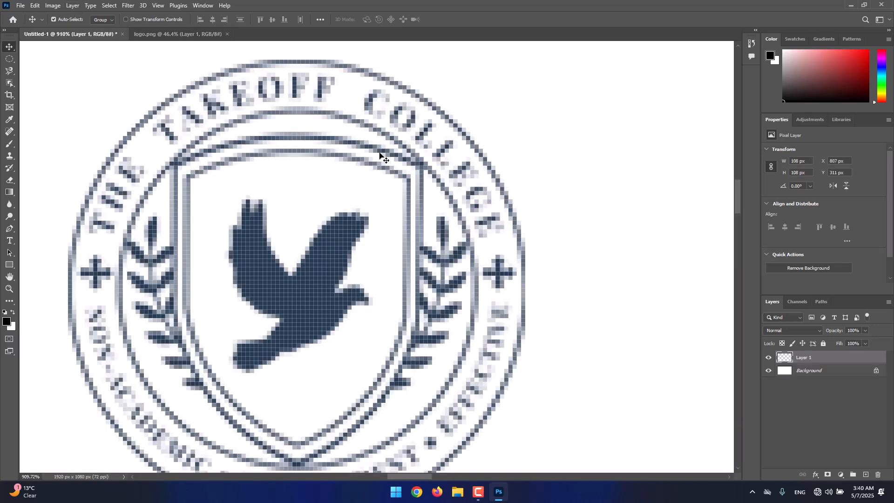
Step: Enlarge the shrunken logo in Untitled-1 proportionally to about 862.5% and place it on the left half of the canvas
key("ctrl+0")
key("ctrl+t")
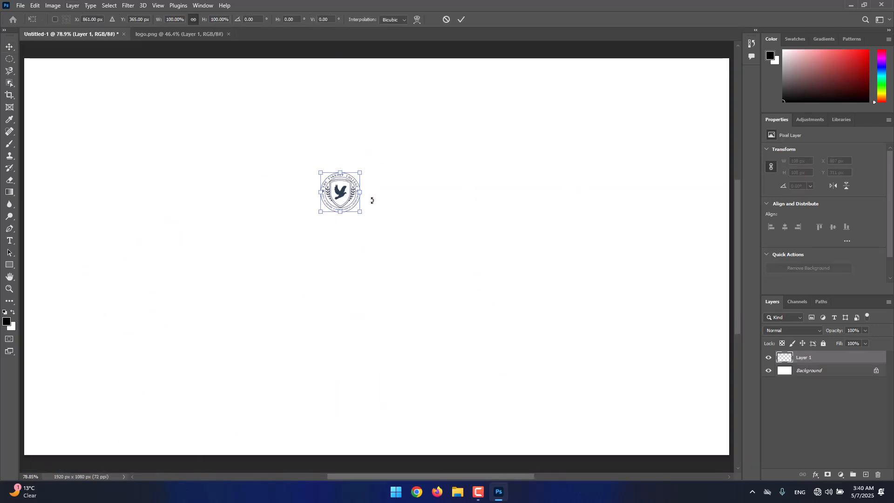
left_click_drag(358, 212, 574, 427)
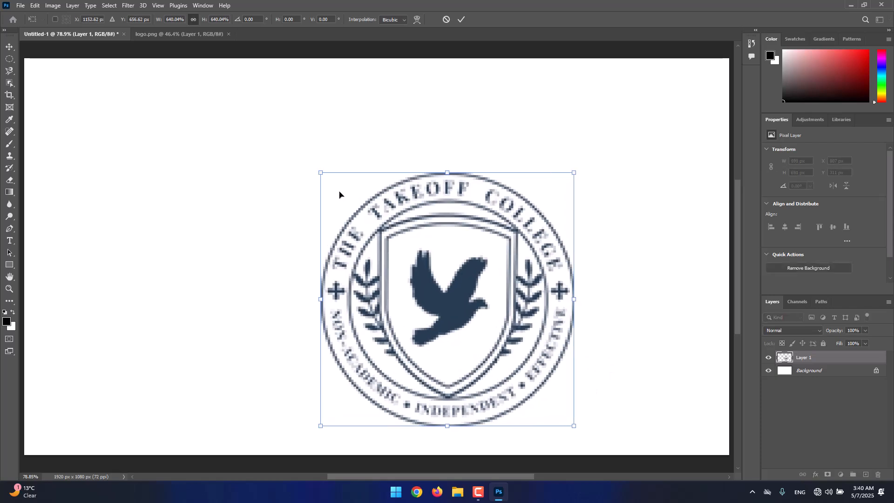
left_click_drag(320, 171, 219, 92)
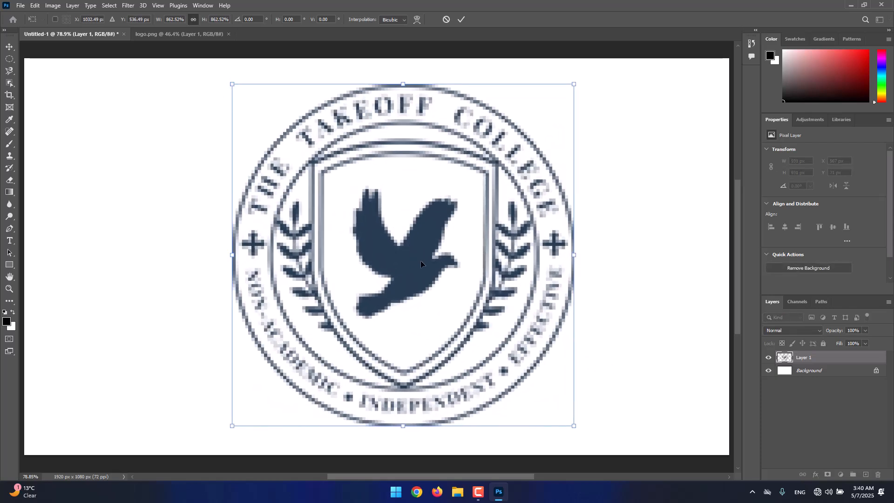
left_click_drag(373, 262, 264, 258)
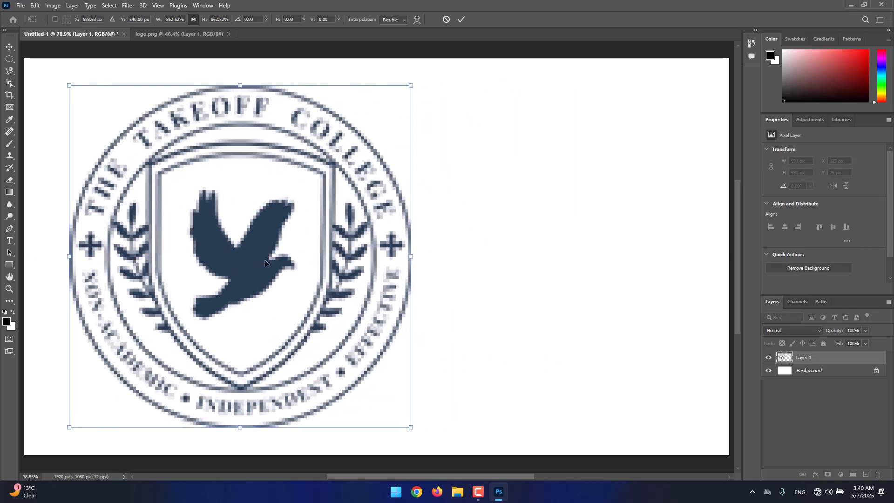
key("Return")
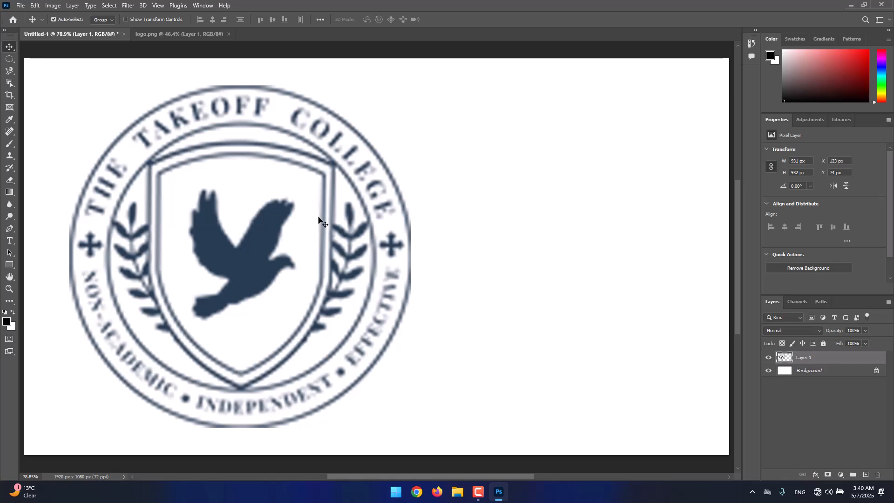
Step: Copy the original logo from logo.png into Untitled-1 as a second logo layer and convert it to a smart object
left_click(152, 38)
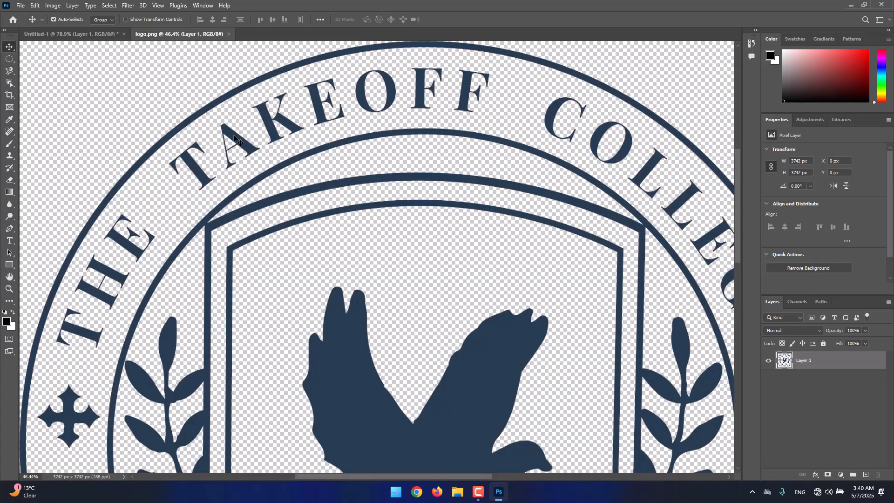
left_click_drag(236, 138, 521, 225)
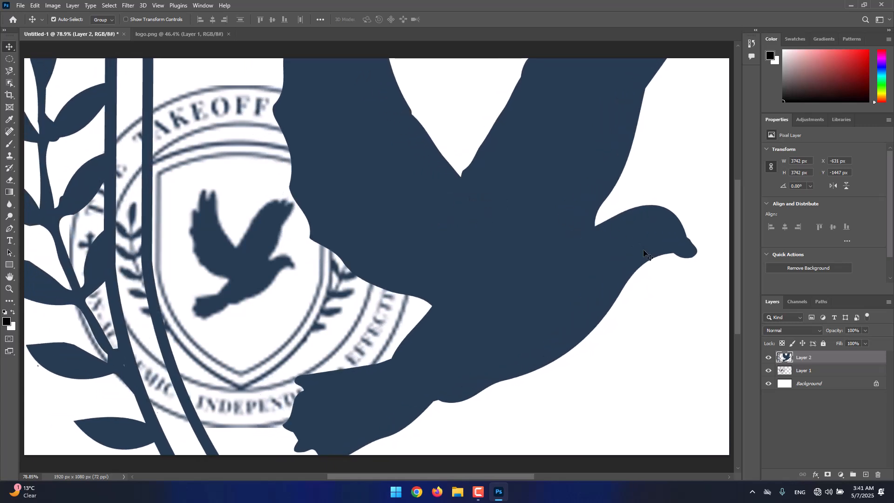
right_click(821, 359)
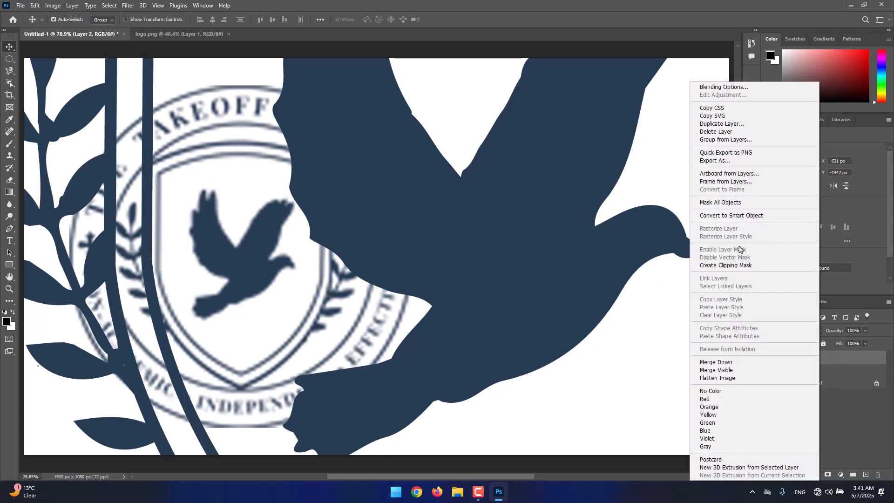
left_click(771, 221)
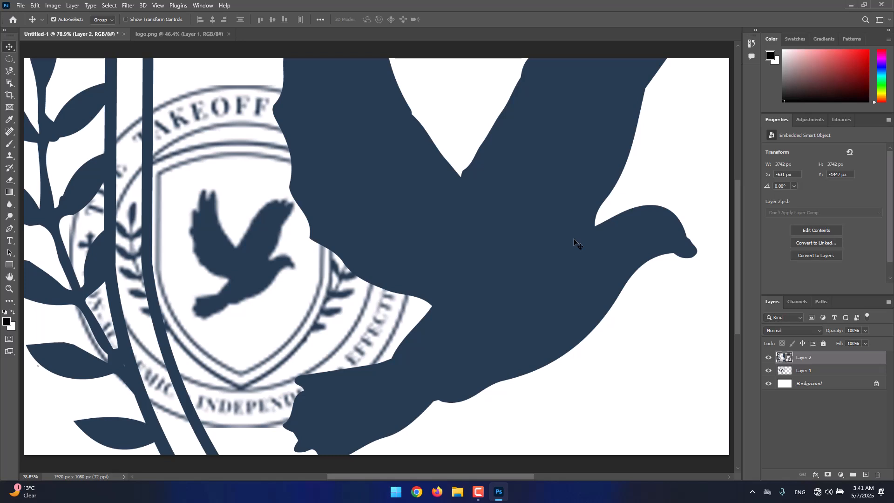
Step: Scale the smart object logo on Layer 2 down proportionally about its centre to 4.25% with Free Transform
scroll(574, 238, "down", 5, "alt")
scroll(557, 233, "down", 2)
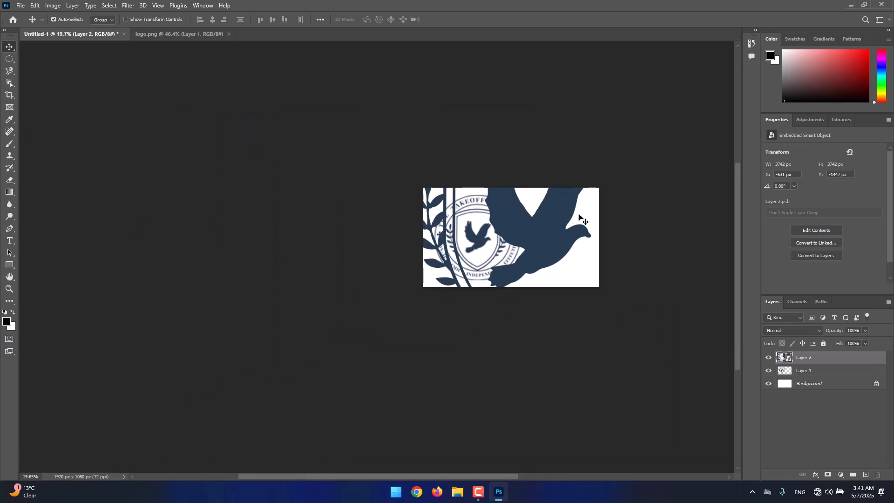
left_click_drag(596, 205, 543, 231)
key("ctrl+t")
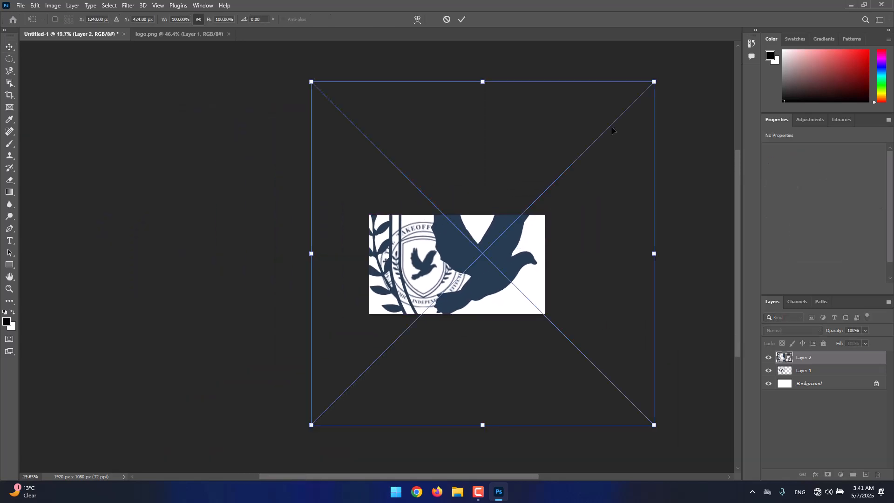
left_click_drag(658, 83, 493, 248)
key("Return")
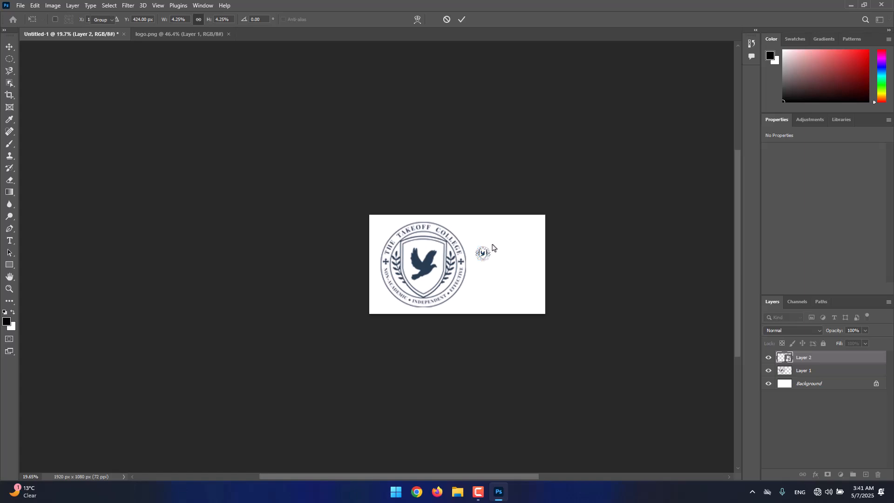
Step: Enlarge the smart object logo proportionally to 23.94% on the right half of the canvas and shift the Layer 1 logo left so they sit side by side
scroll(489, 253, "up", 10)
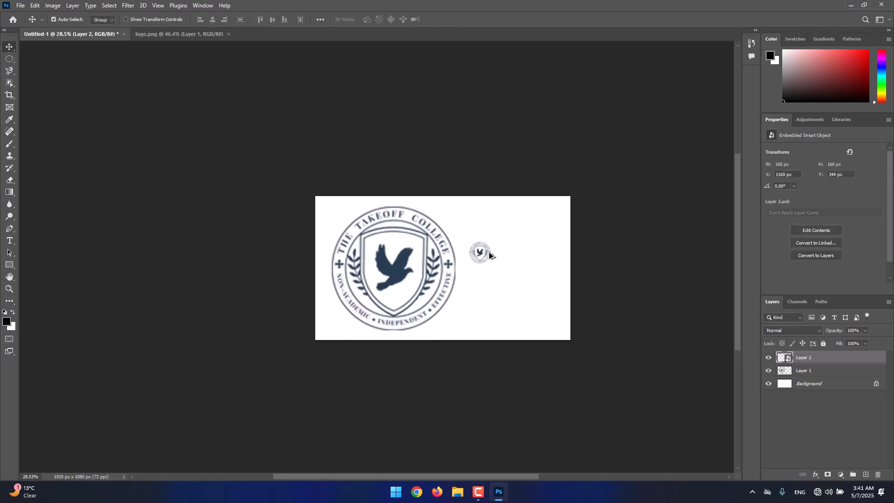
scroll(479, 247, "up", 8)
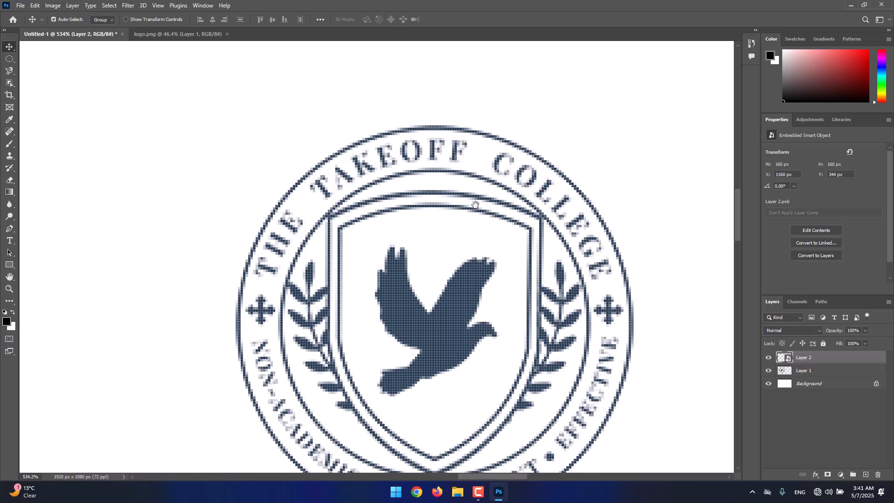
scroll(512, 260, "down", 2)
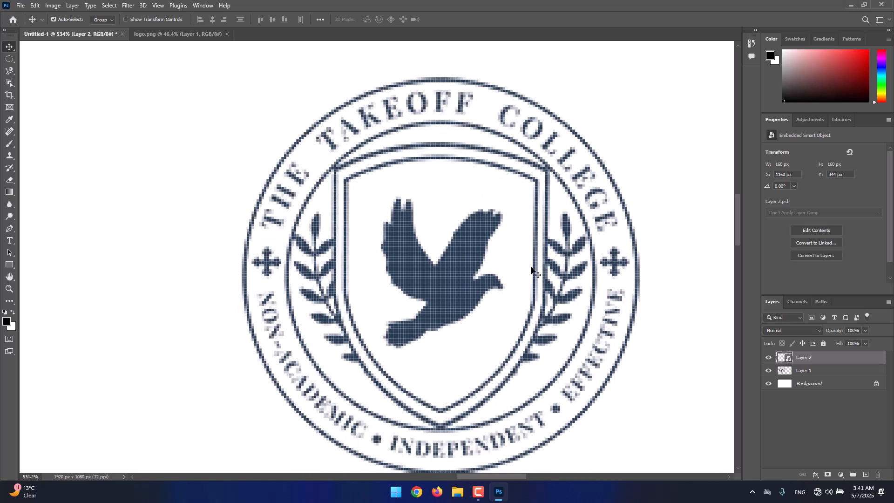
key("ctrl+0")
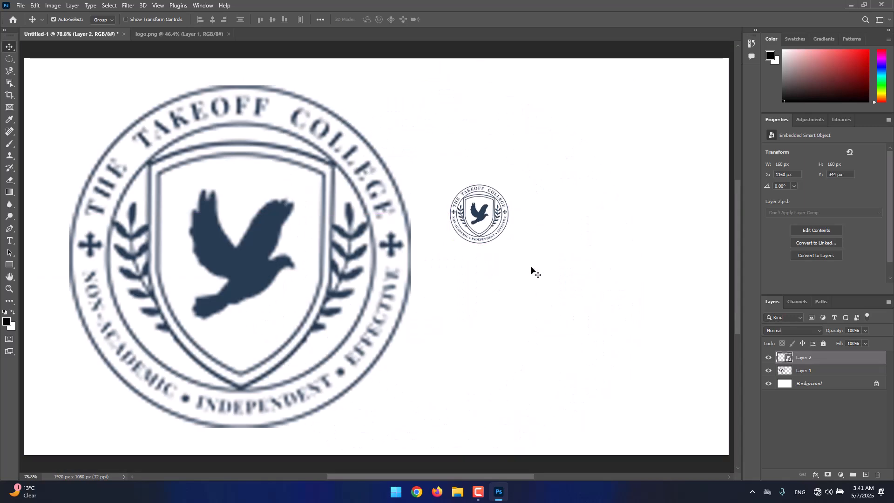
key("ctrl+t")
left_click_drag(507, 242, 719, 448)
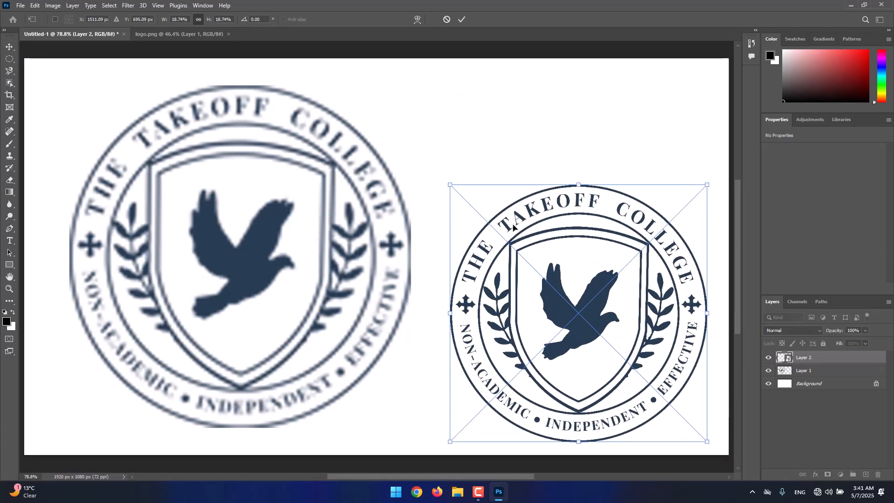
left_click_drag(451, 184, 379, 113)
left_click_drag(501, 254, 507, 227)
key("Return")
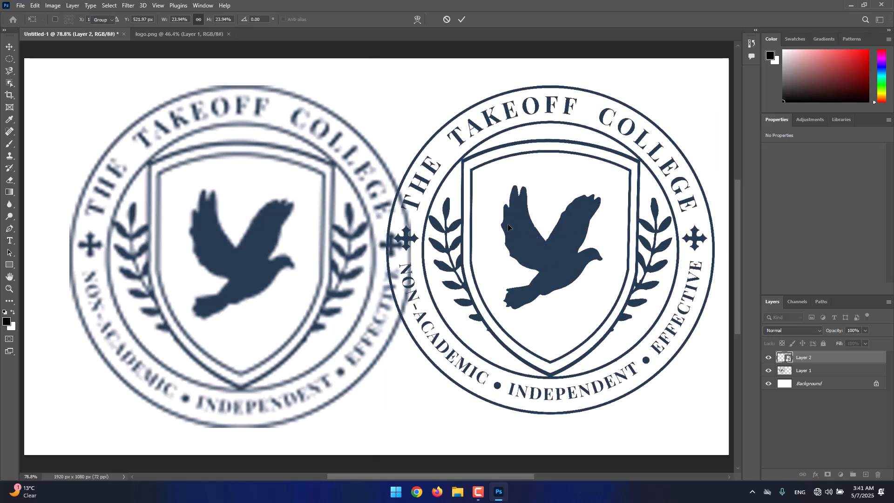
left_click_drag(258, 253, 224, 253)
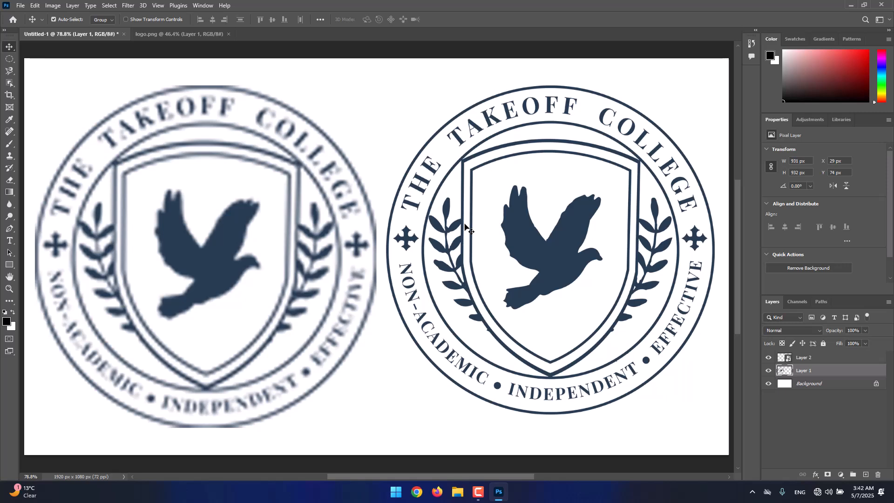
Step: Try erasing part of the pixel logo's upper-right edge on Layer 1 with a 213 px eraser, and undo the stroke
left_click(834, 360)
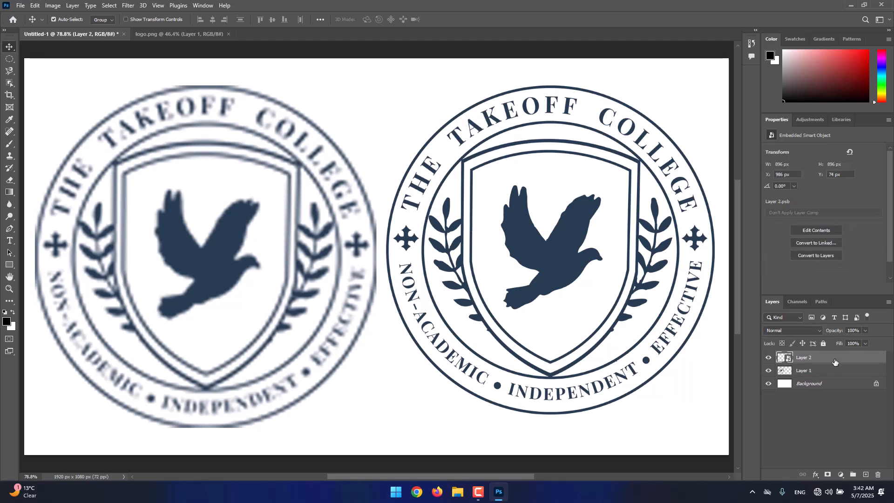
left_click(821, 372)
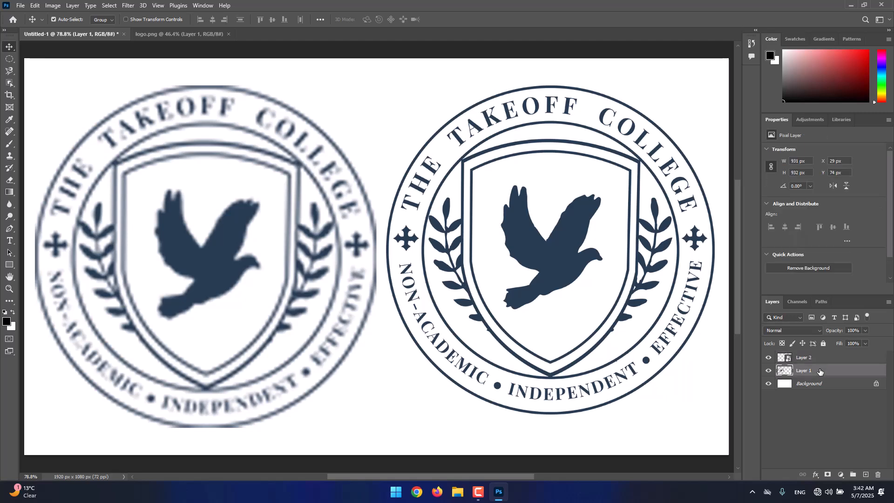
left_click(11, 181)
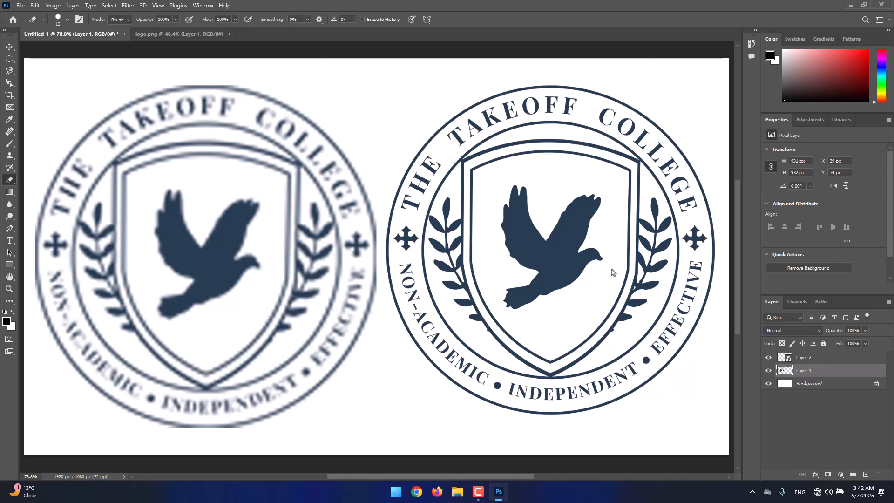
left_click_drag(613, 271, 621, 263)
left_click_drag(462, 186, 499, 185)
left_click_drag(353, 166, 332, 164)
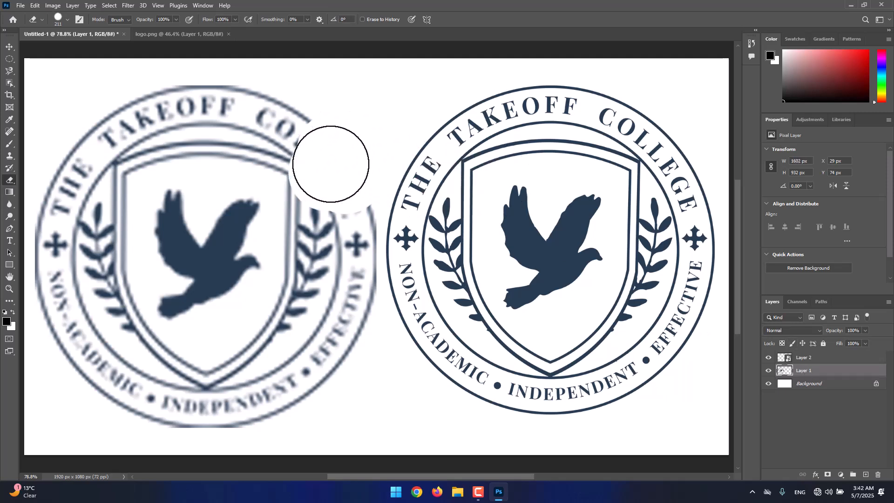
key("ctrl+z")
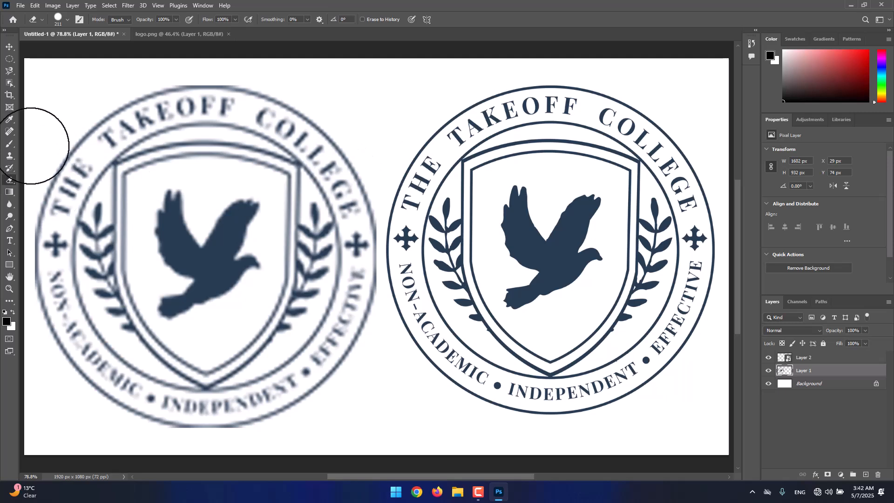
Step: Try erasing on the smart object logo on Layer 2, decline rasterizing it, and return to the Move tool
left_click(808, 363)
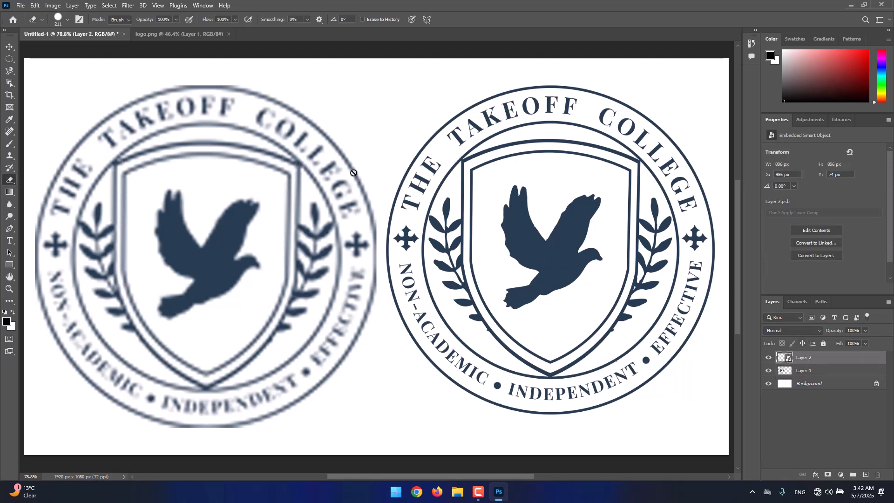
left_click(480, 195)
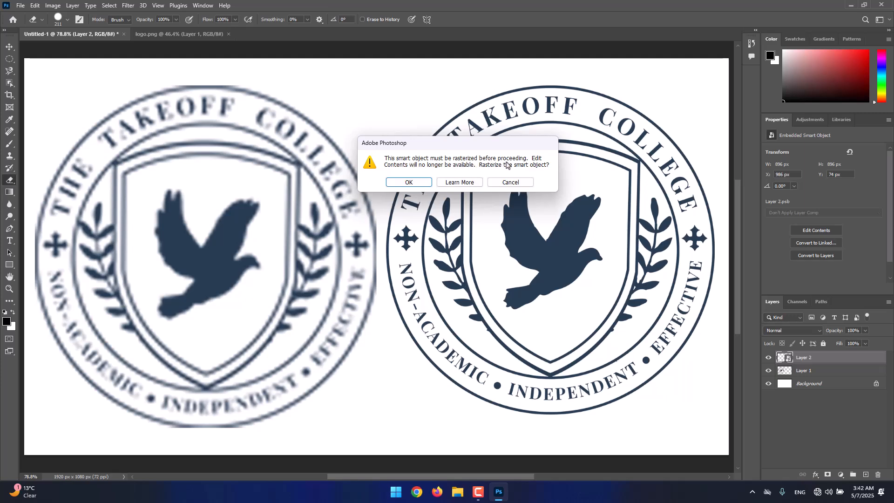
left_click(510, 182)
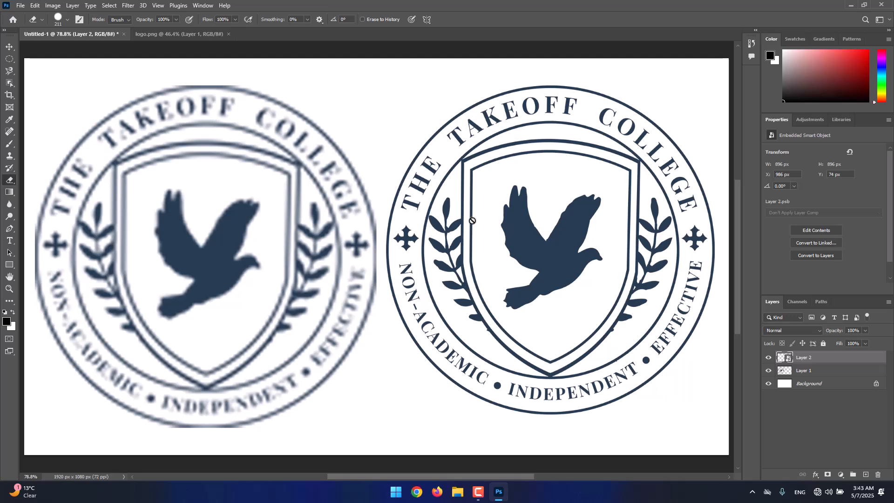
left_click(12, 50)
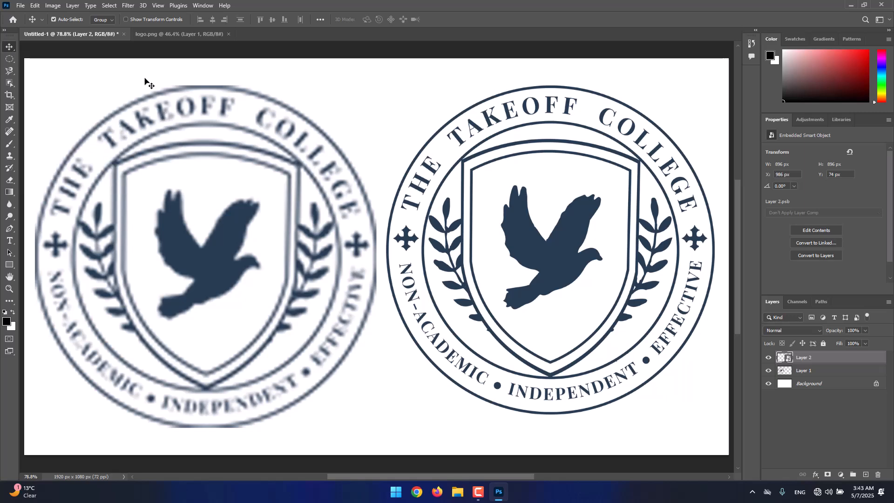
Step: Apply a Gaussian Blur with a 4.3-pixel radius to the smart object logo on Layer 2
left_click(128, 6)
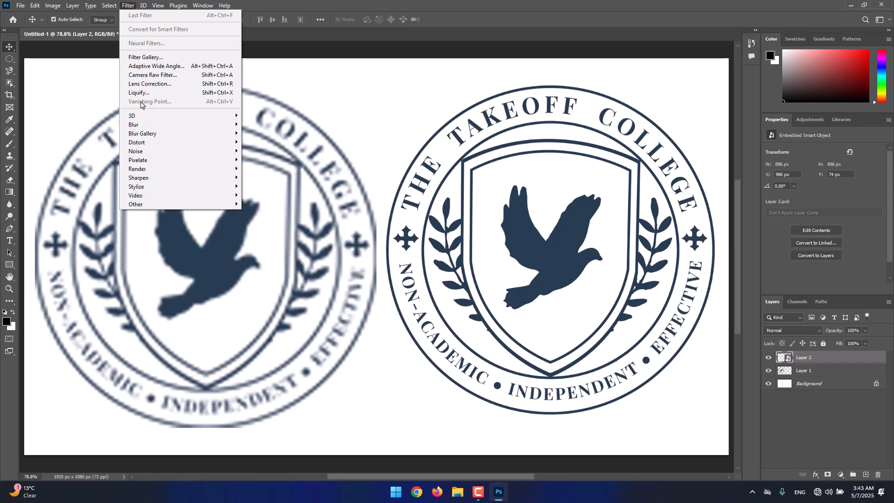
mouse_move(144, 115)
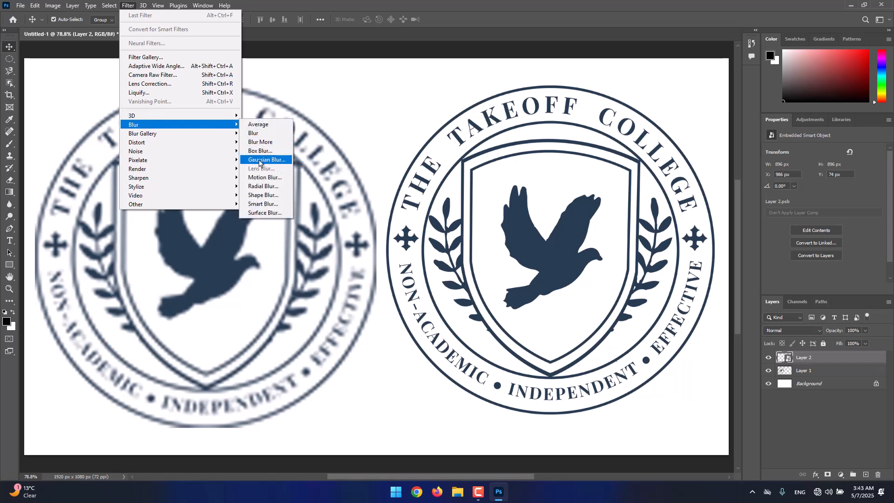
left_click(280, 163)
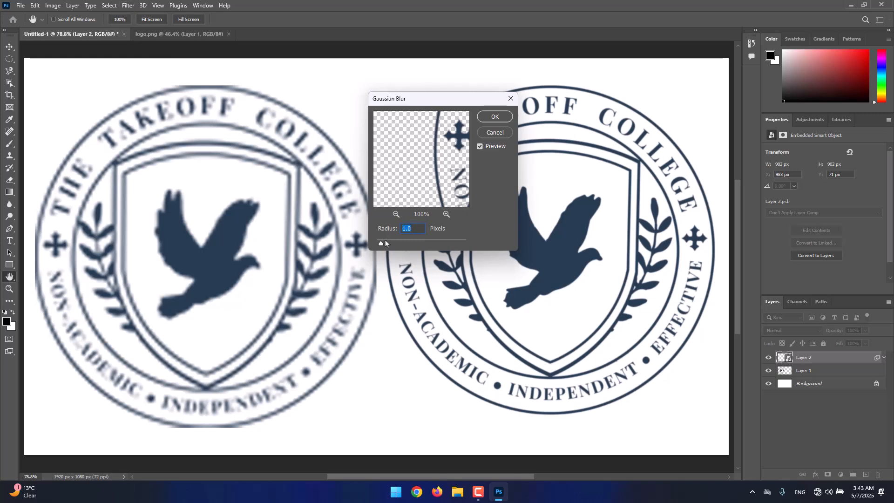
left_click_drag(382, 244, 402, 241)
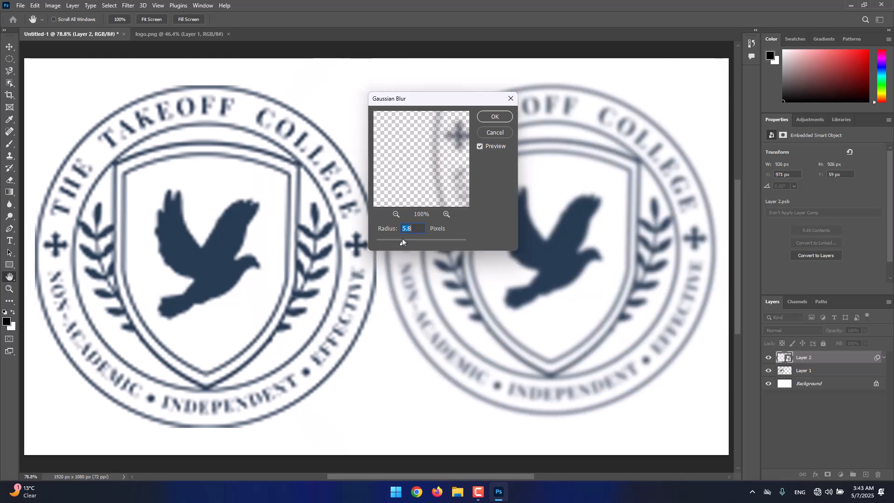
left_click(495, 116)
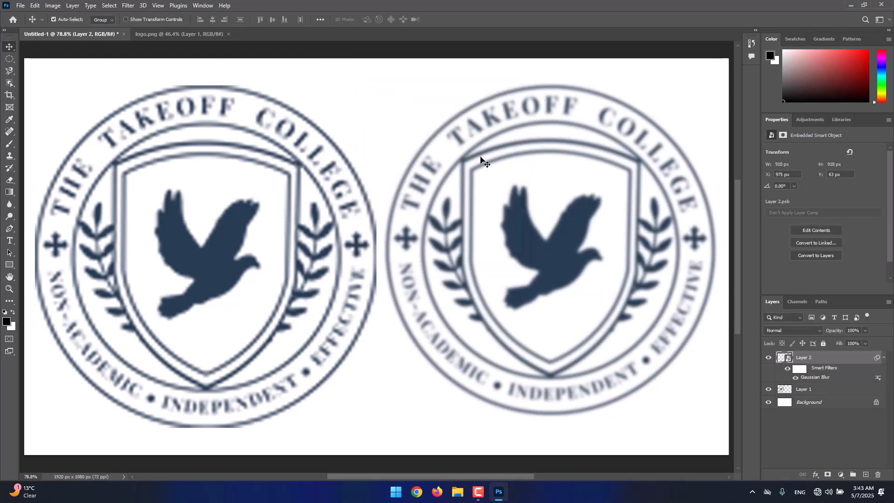
Step: Apply a Gaussian Blur with a 7.4-pixel radius to the pixel logo on Layer 1
left_click(804, 389)
left_click(128, 6)
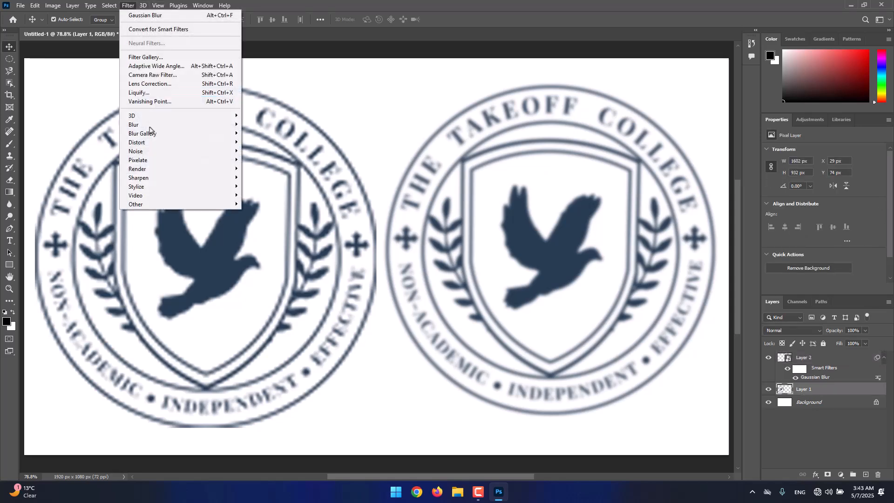
mouse_move(150, 125)
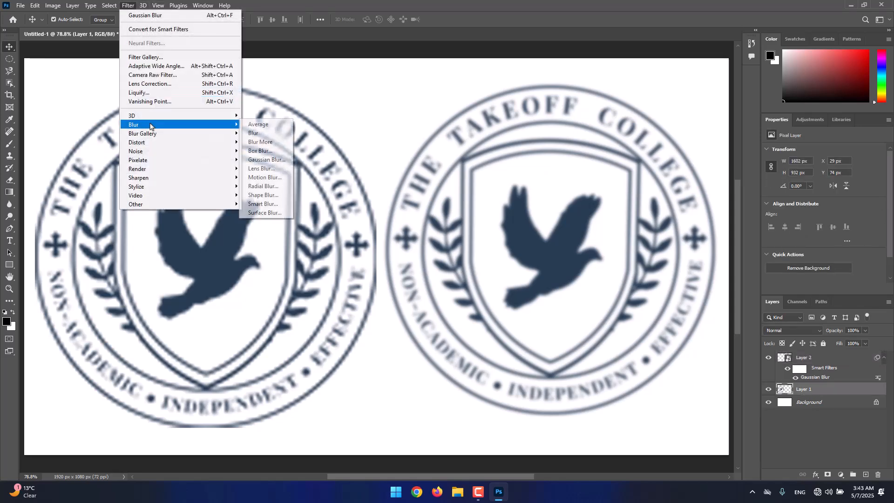
left_click(266, 160)
left_click_drag(396, 241, 407, 242)
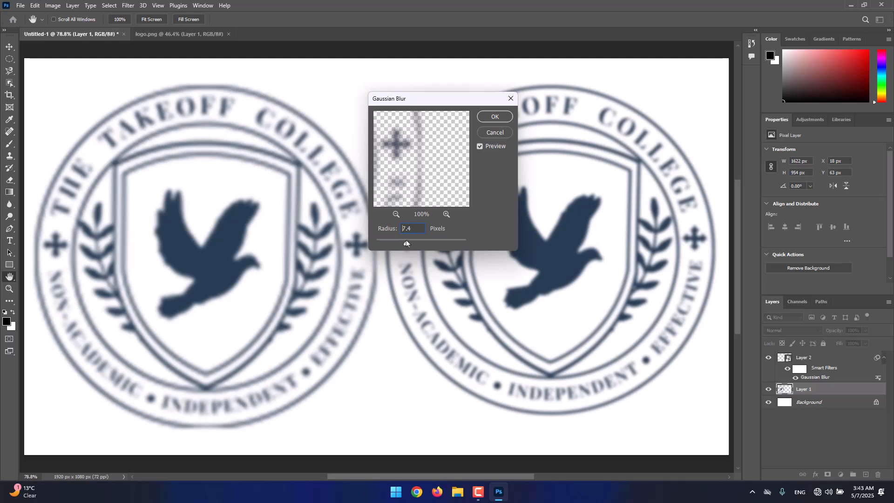
left_click(484, 121)
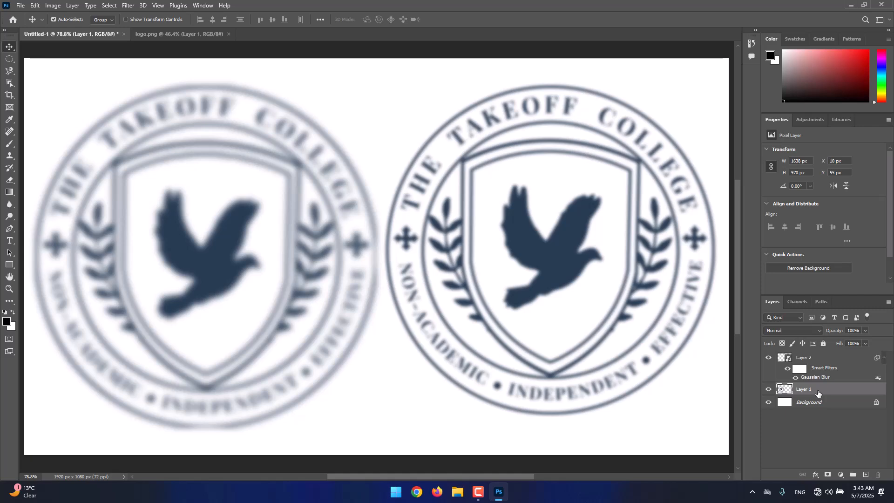
Step: Compare the smart object logo on Layer 2 with and without its Gaussian Blur smart filter
left_click(822, 361)
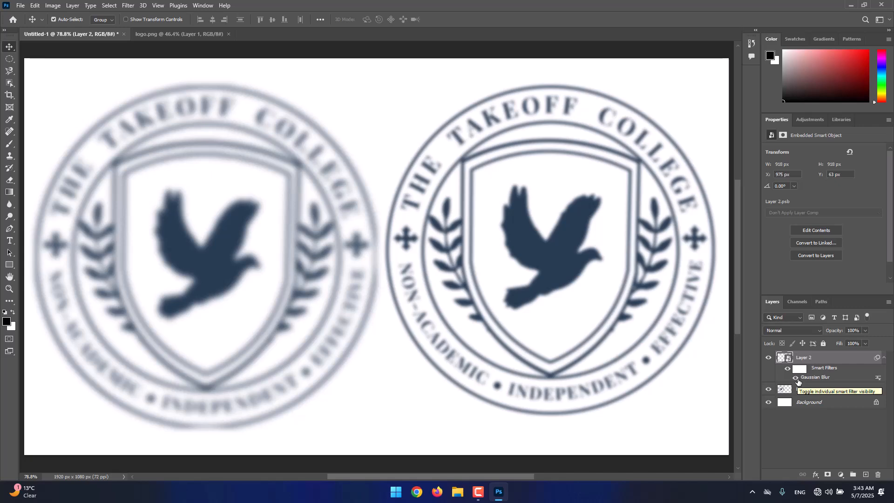
left_click(796, 378)
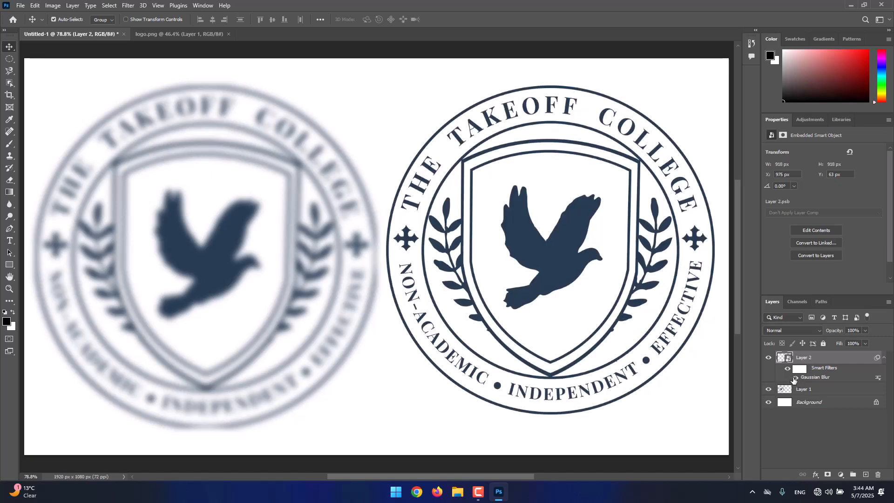
left_click(796, 378)
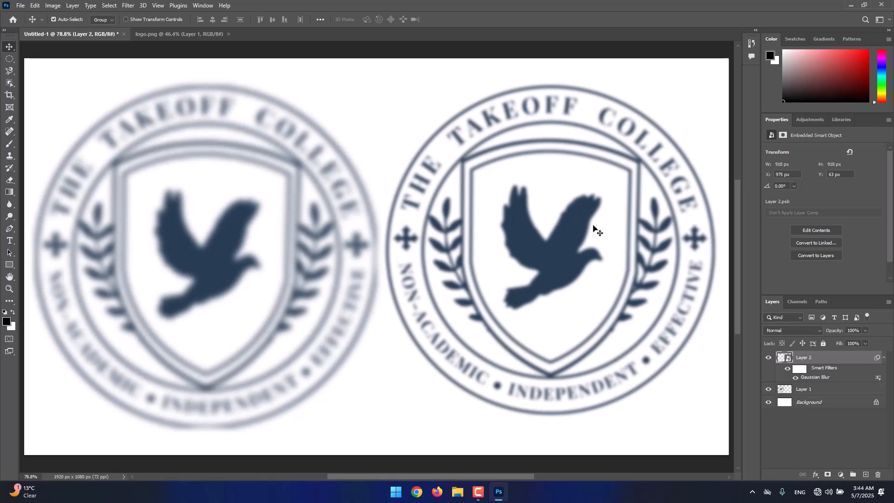
Step: Hide and show the blurred pixel logo on Layer 1, and move it slightly up and left to X 0 px, Y 37 px
left_click(811, 390)
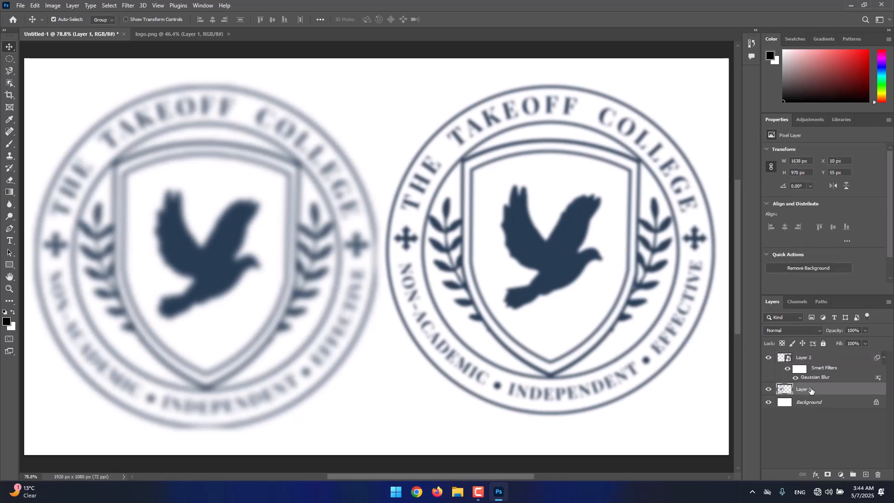
left_click(769, 390)
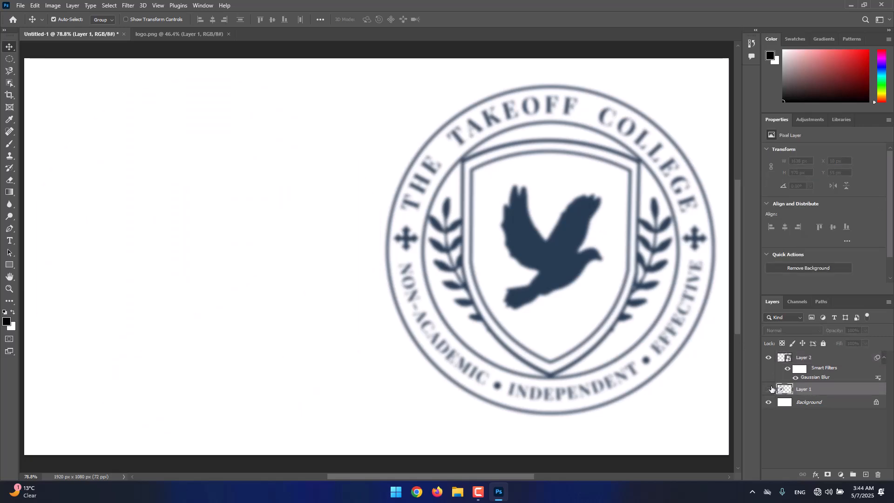
left_click(769, 389)
mouse_move(234, 232)
left_mouse_down()
mouse_move(208, 220)
mouse_move(234, 216)
mouse_move(231, 227)
left_mouse_up()
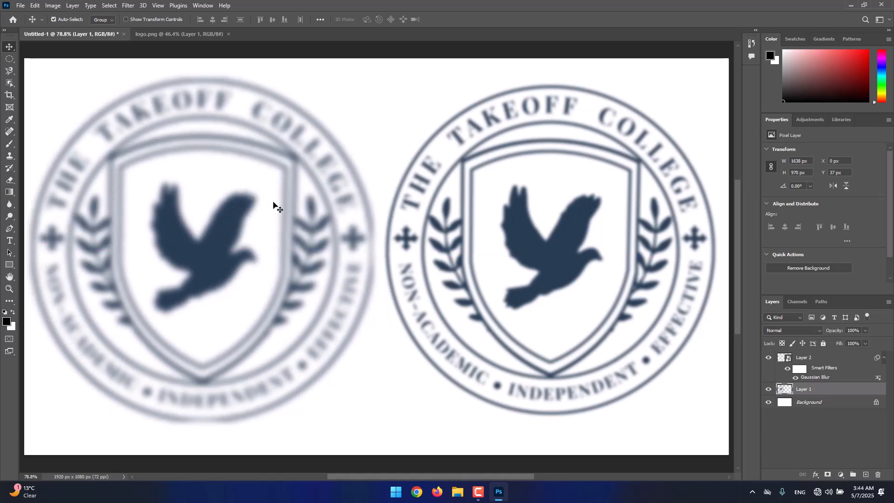
Step: Open the contents of Layer 2's smart object and place its document directly after Untitled-1, comparing the two documents
left_click(797, 359)
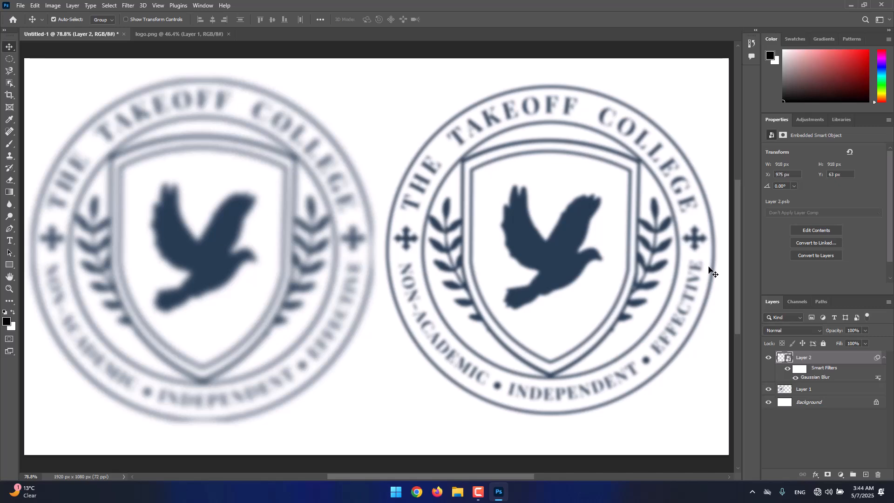
double_click(786, 360)
left_click(455, 188)
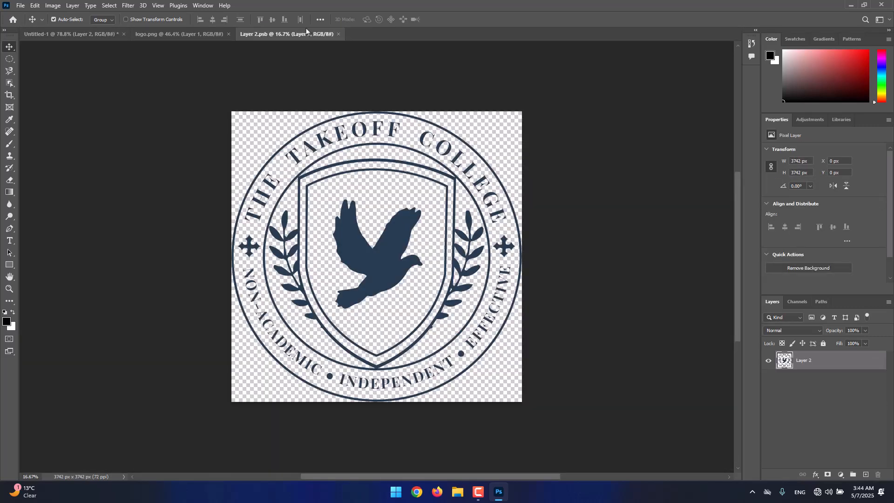
left_click_drag(300, 34, 191, 37)
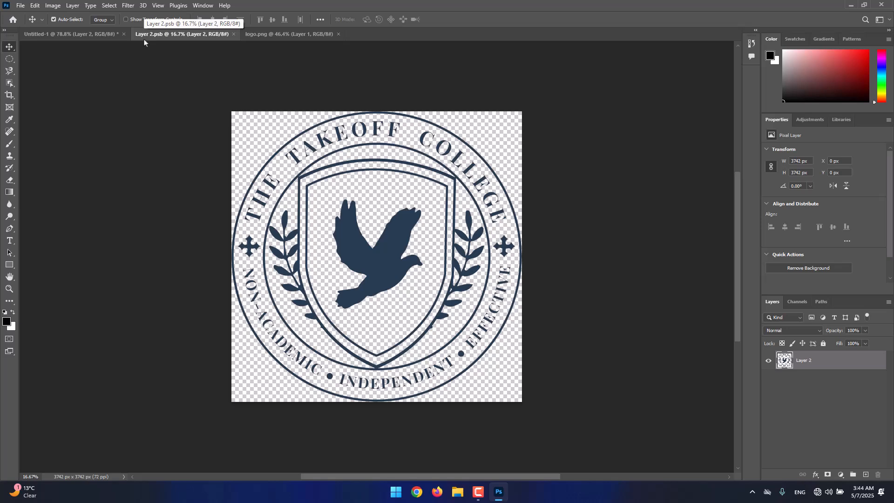
left_click(75, 35)
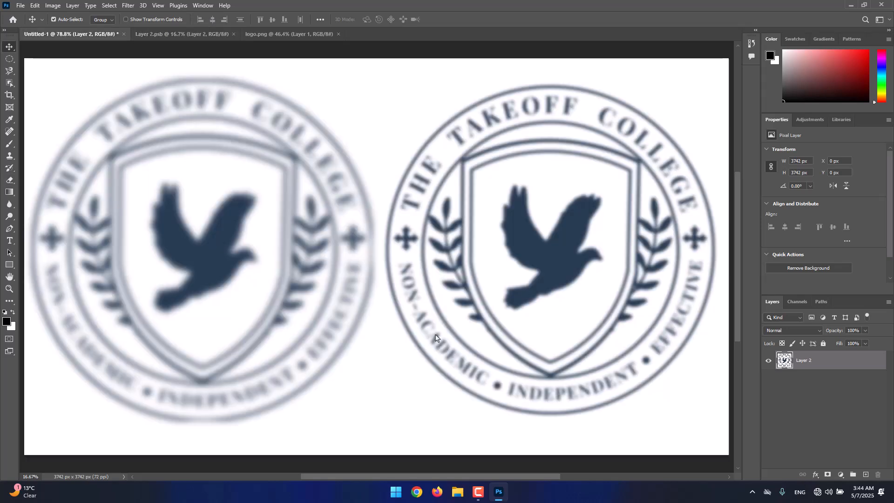
left_click(153, 37)
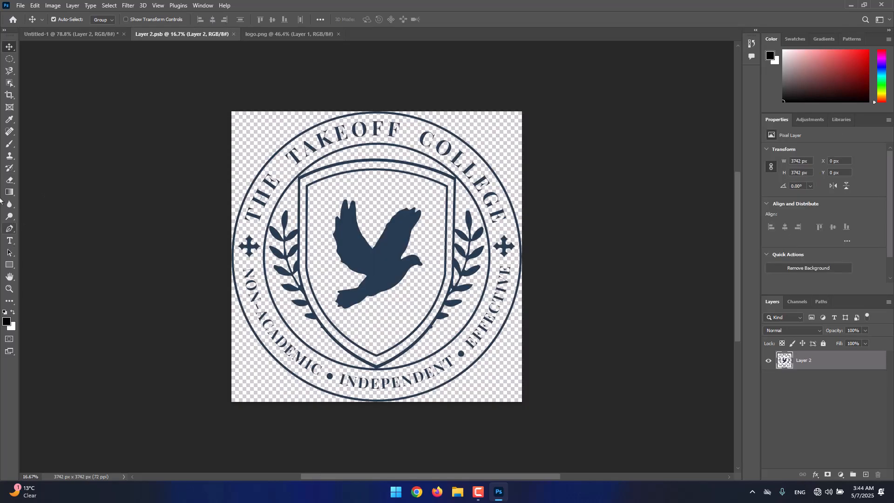
Step: Paint over the dove's wings in Layer 2.psb with a soft red brush of size 560
left_click(9, 143)
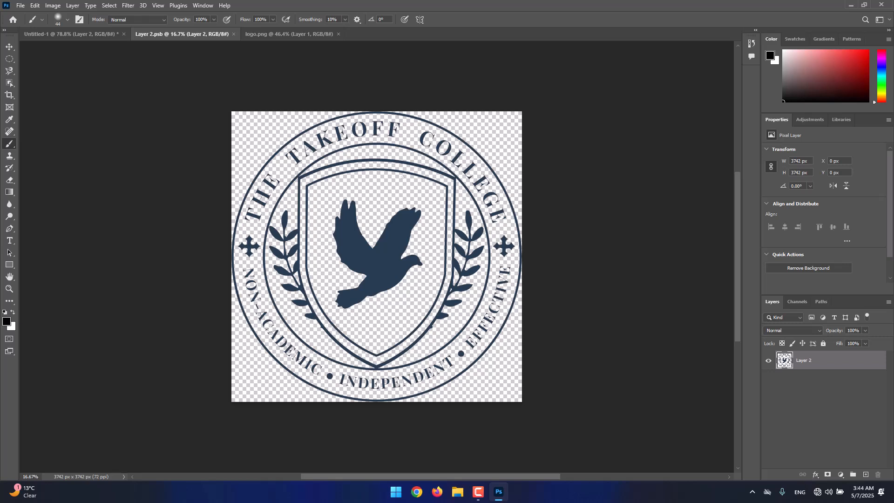
left_click_drag(412, 175, 434, 175)
left_click_drag(858, 58, 873, 53)
mouse_move(410, 210)
left_mouse_down()
mouse_move(373, 203)
mouse_move(395, 241)
mouse_move(387, 260)
mouse_move(369, 232)
left_mouse_up()
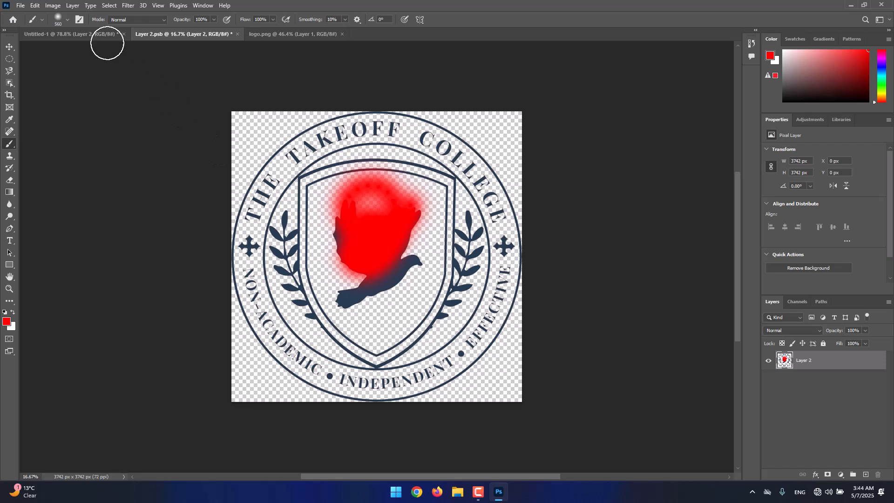
Step: In Untitled-1, shift both logos slightly left and down, then move the smart object logo to X 960 px, Y 68 px
left_click(69, 34)
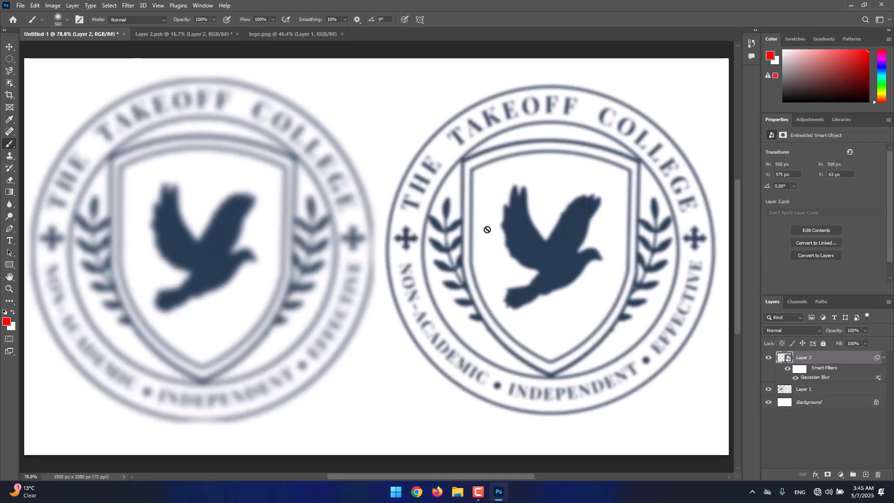
key("v")
mouse_move(529, 214)
left_mouse_down()
mouse_move(515, 222)
mouse_move(522, 215)
left_mouse_up()
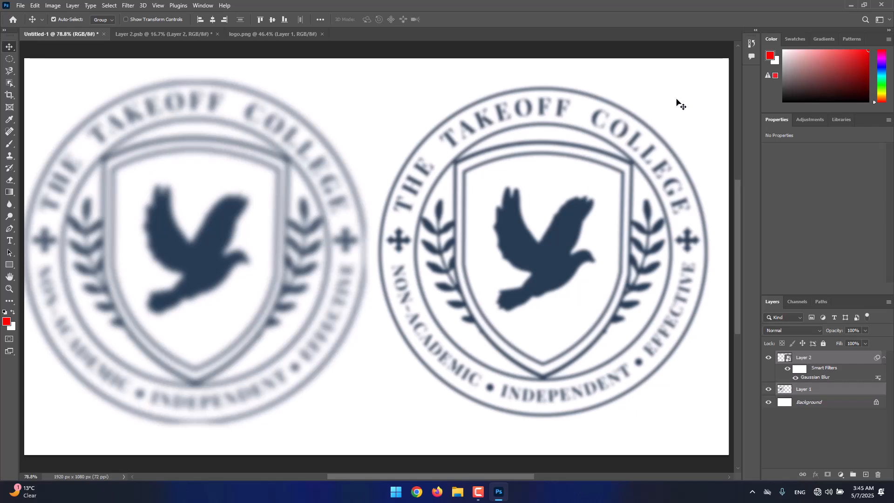
left_click(676, 101)
left_click_drag(578, 211, 579, 212)
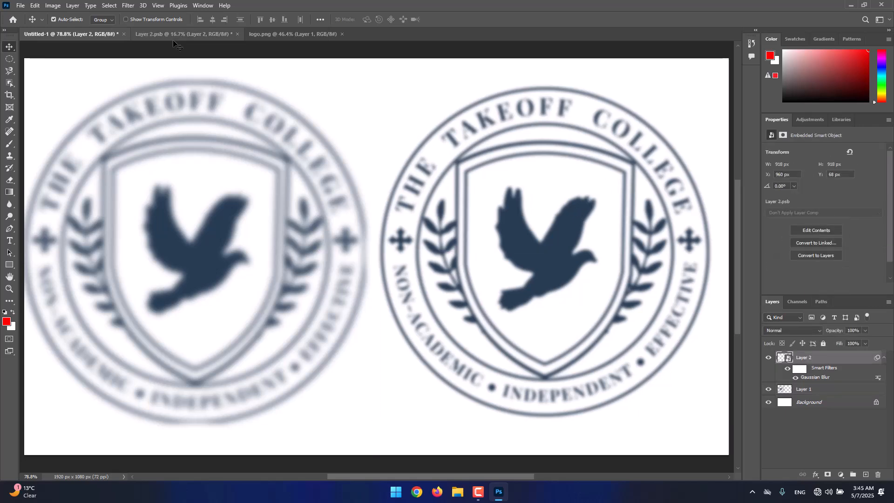
Step: Close Layer 2.psb and save its changes to the smart object
left_click(236, 35)
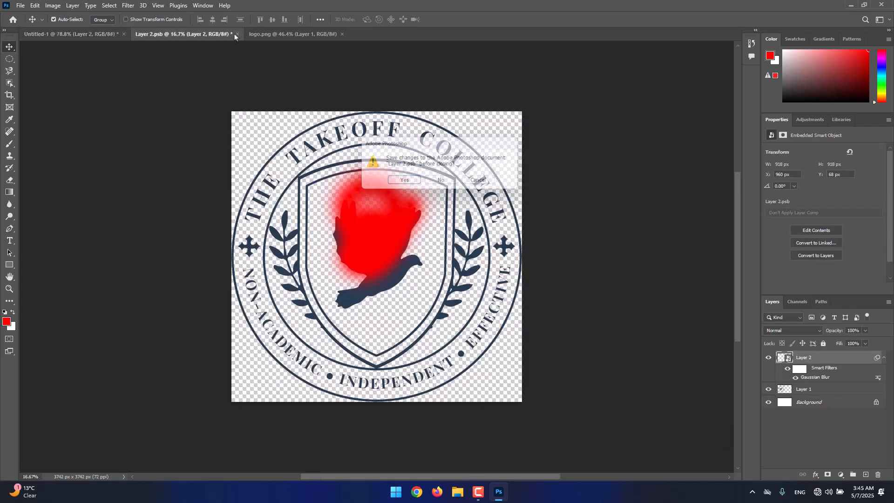
left_click(403, 182)
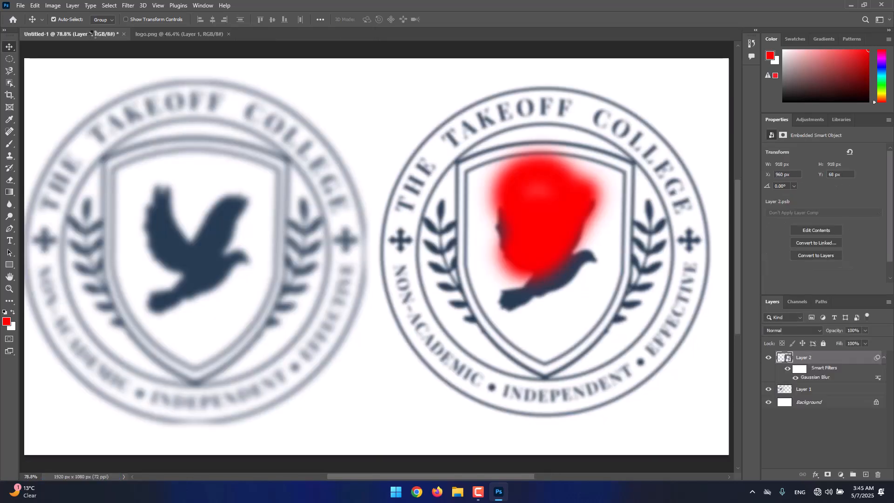
Step: Move the smart object logo to X 944 px, Y 94 px and hide its smart filters
left_click_drag(574, 233, 569, 241)
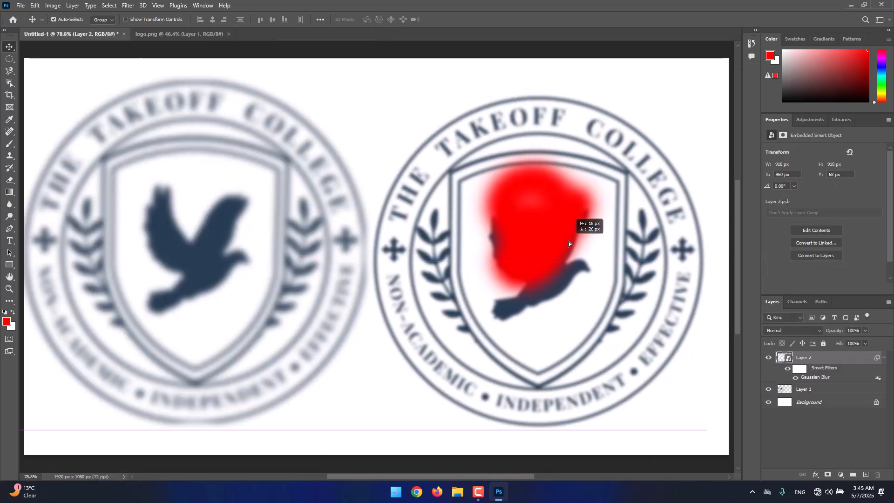
left_click(787, 369)
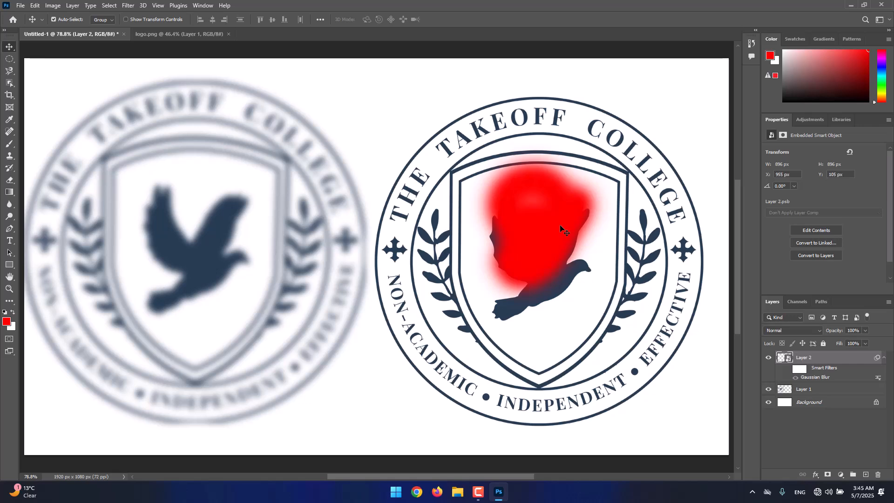